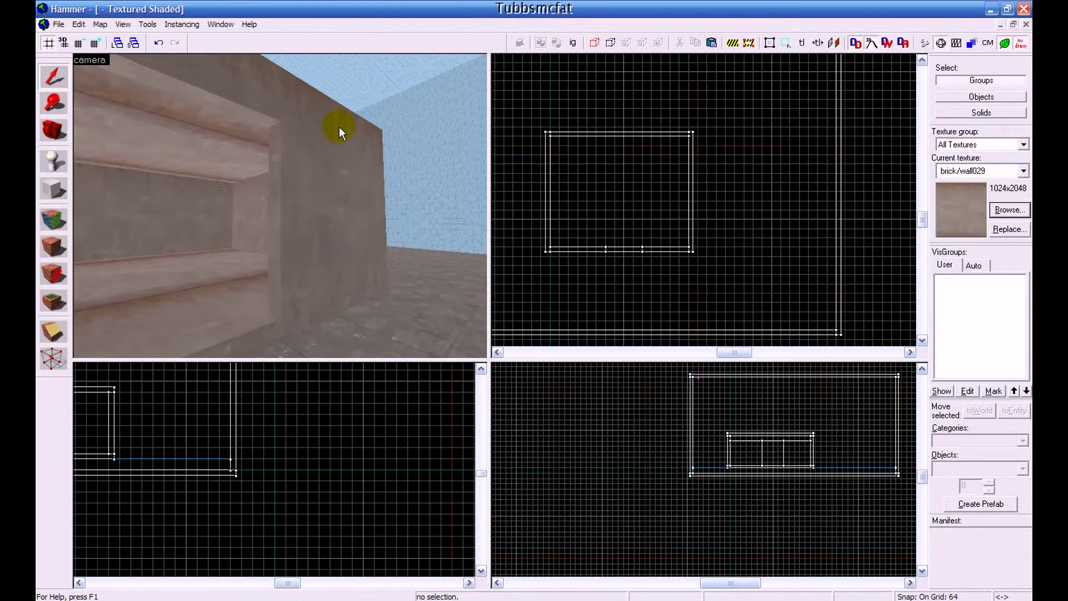
- Switch to the Block tool to prepare a new brush
key("z")
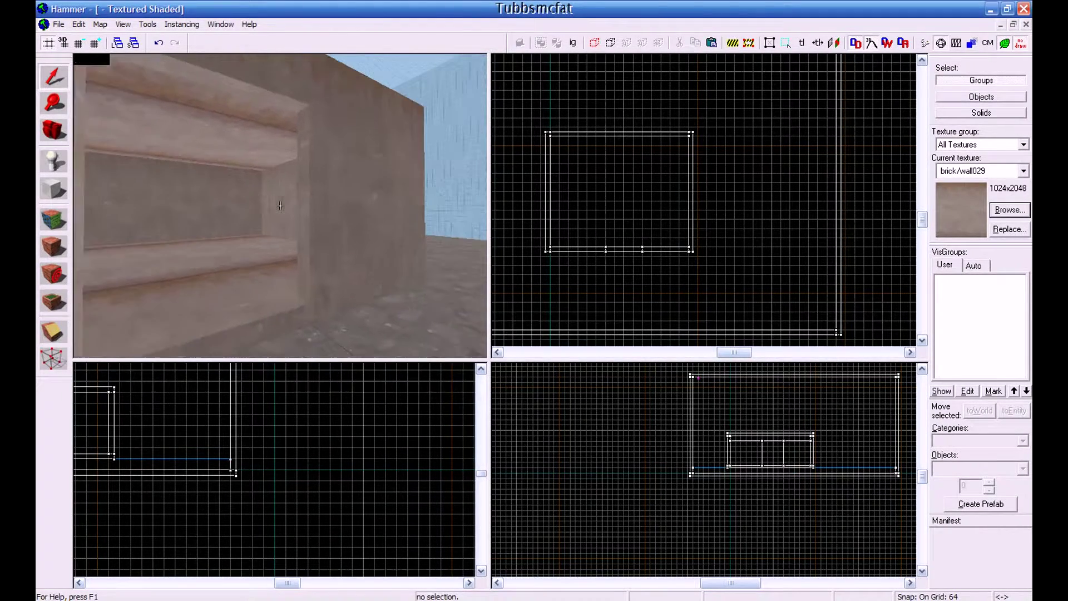
key("z")
key("z")
key("w")
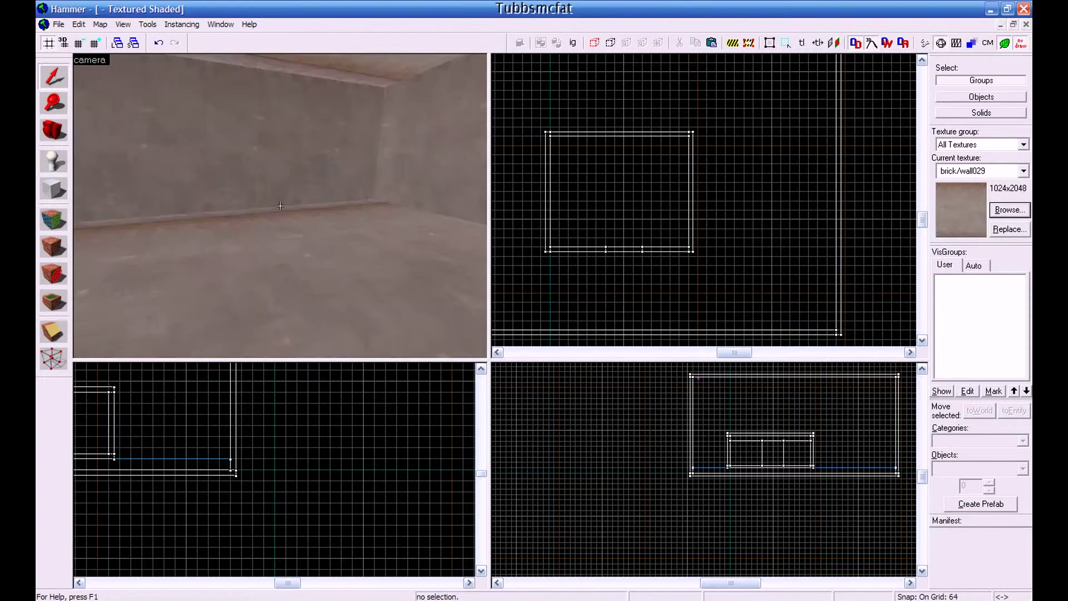
key("z")
left_click(276, 318)
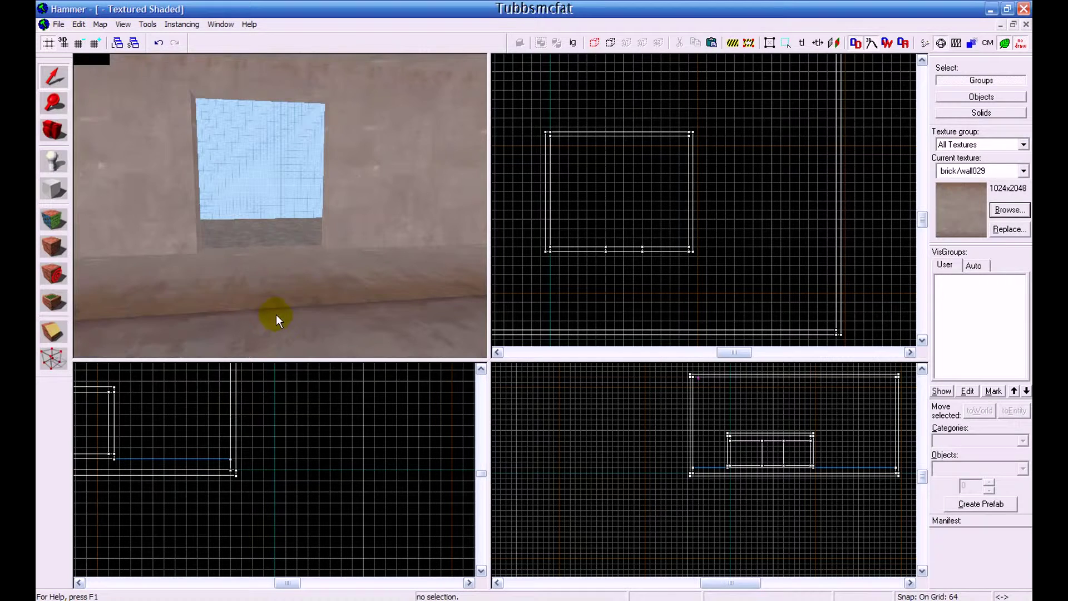
key("z")
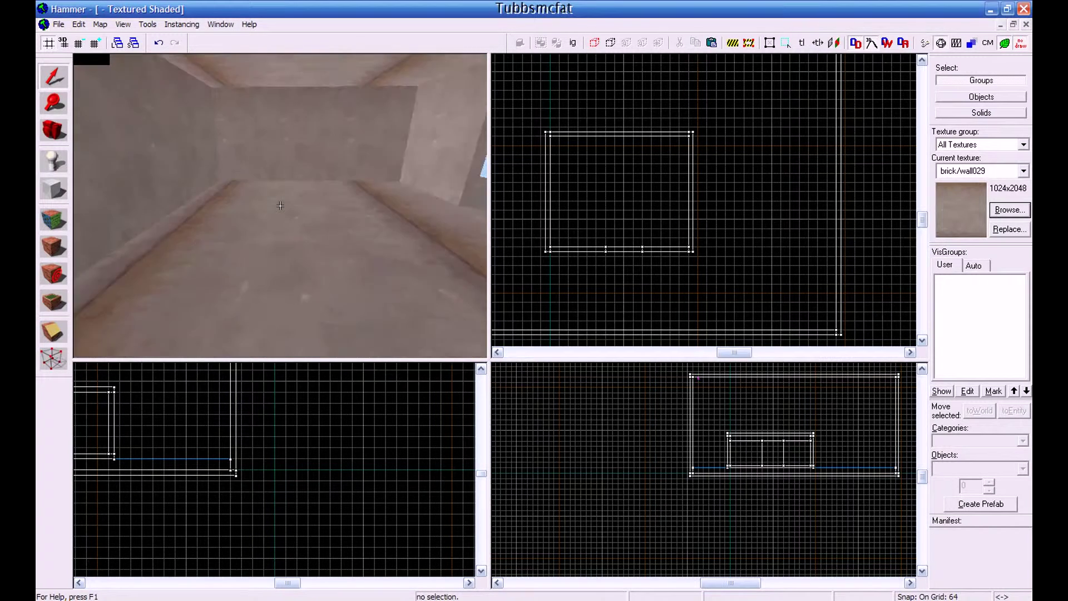
left_click_drag(281, 203, 322, 215)
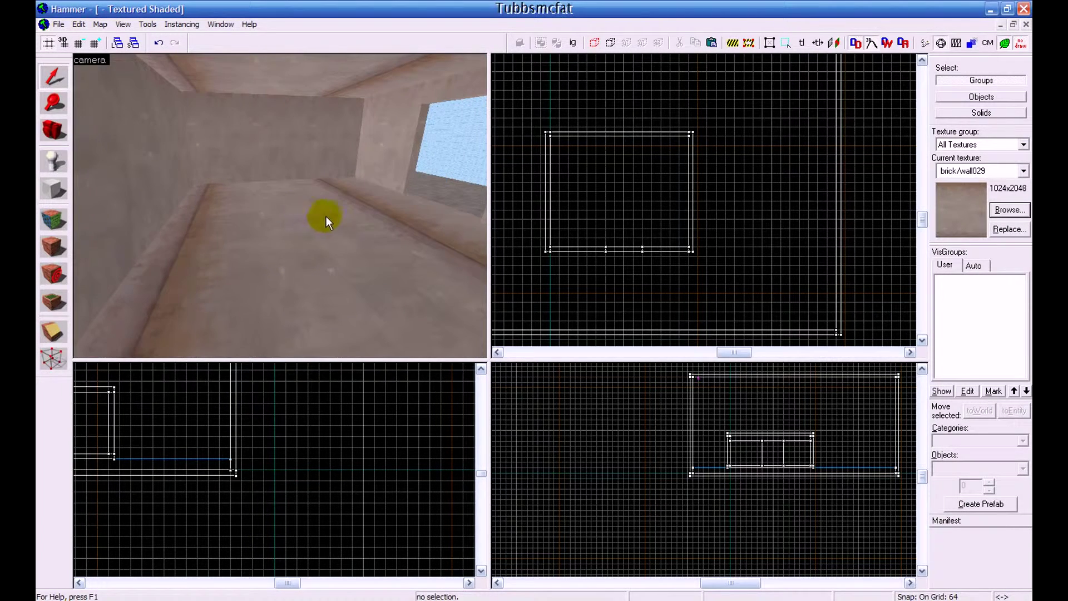
key("z")
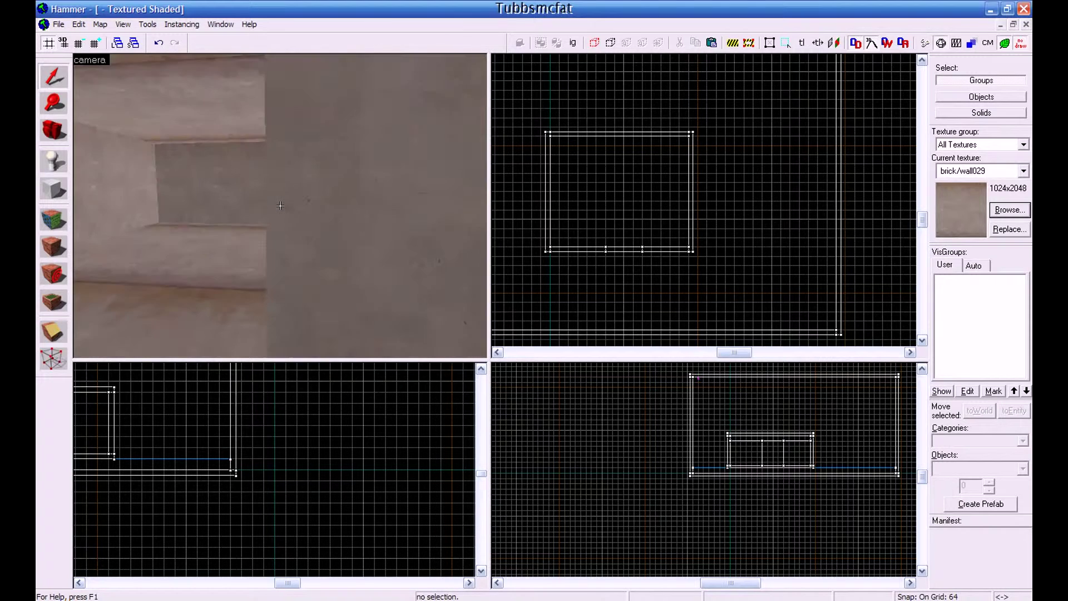
key("z")
left_click(52, 190)
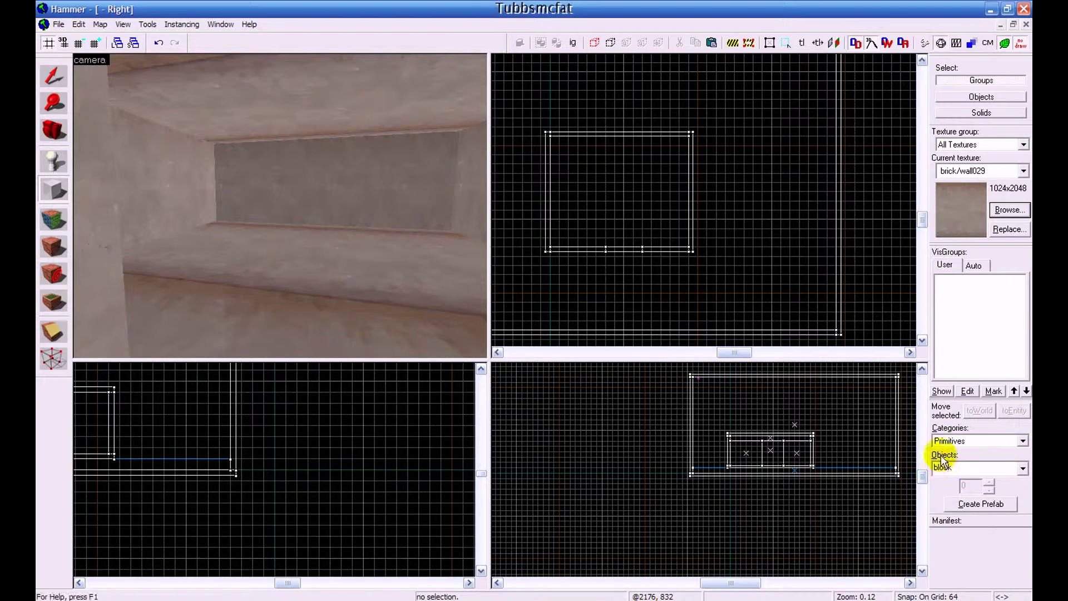
- Make tools/toolstrigger the current texture from the texture browser
left_click(1008, 210)
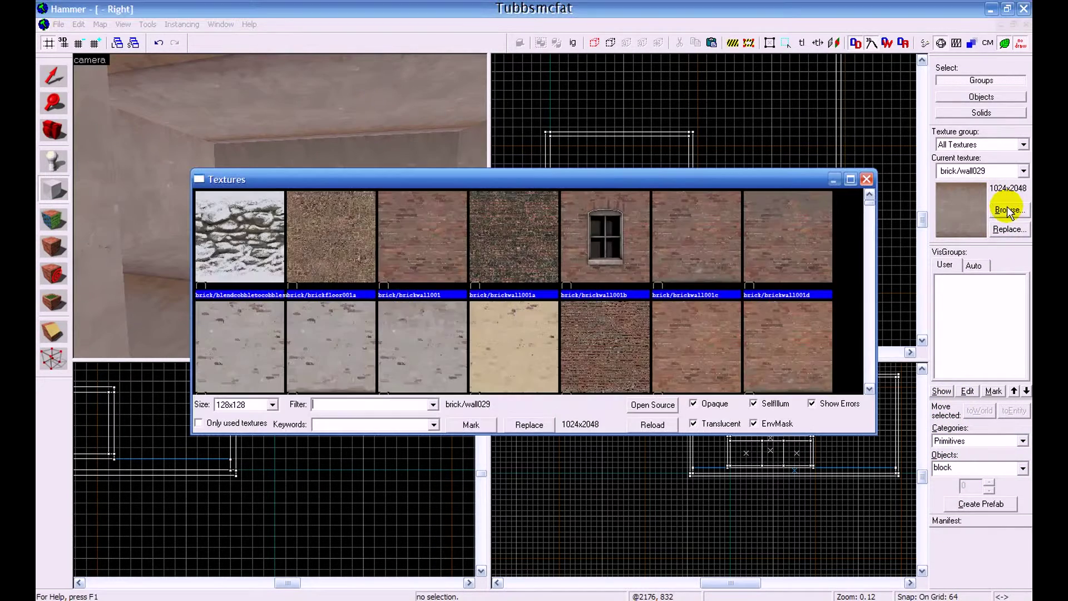
type("trigger")
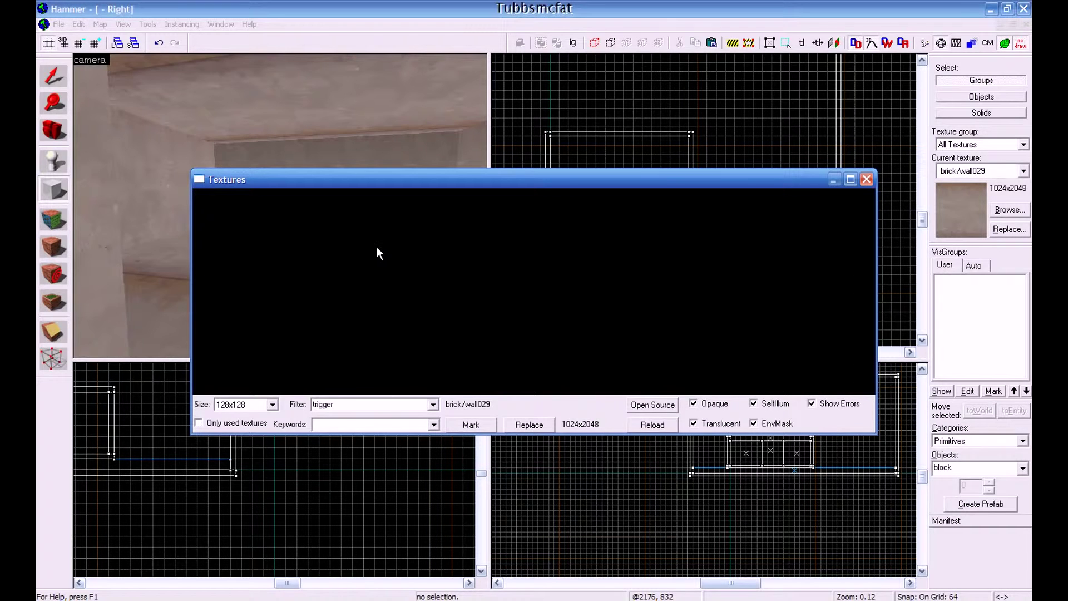
left_click(321, 238)
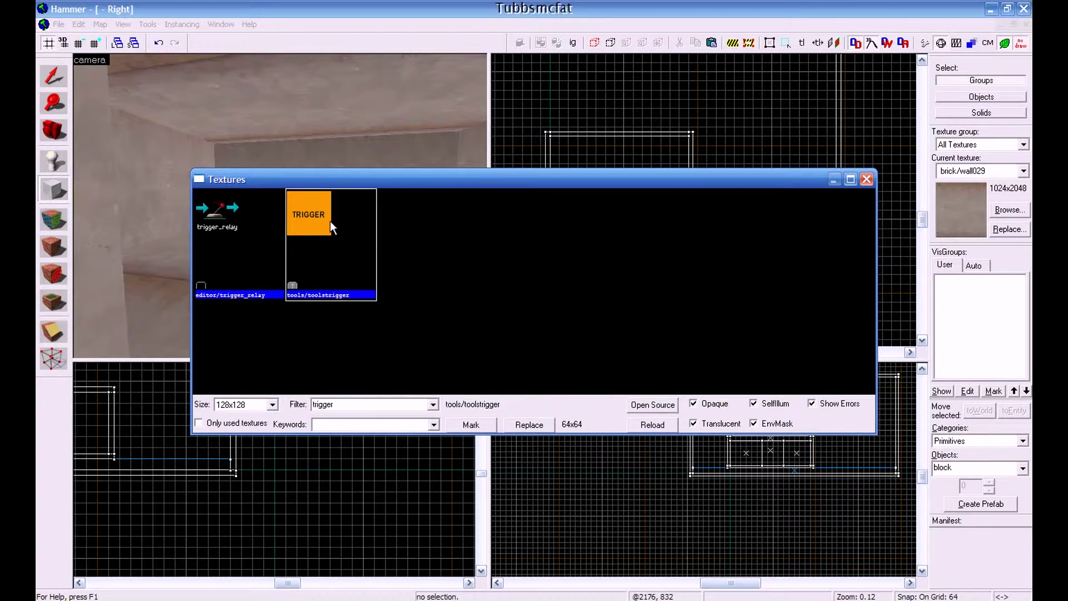
double_click(329, 221)
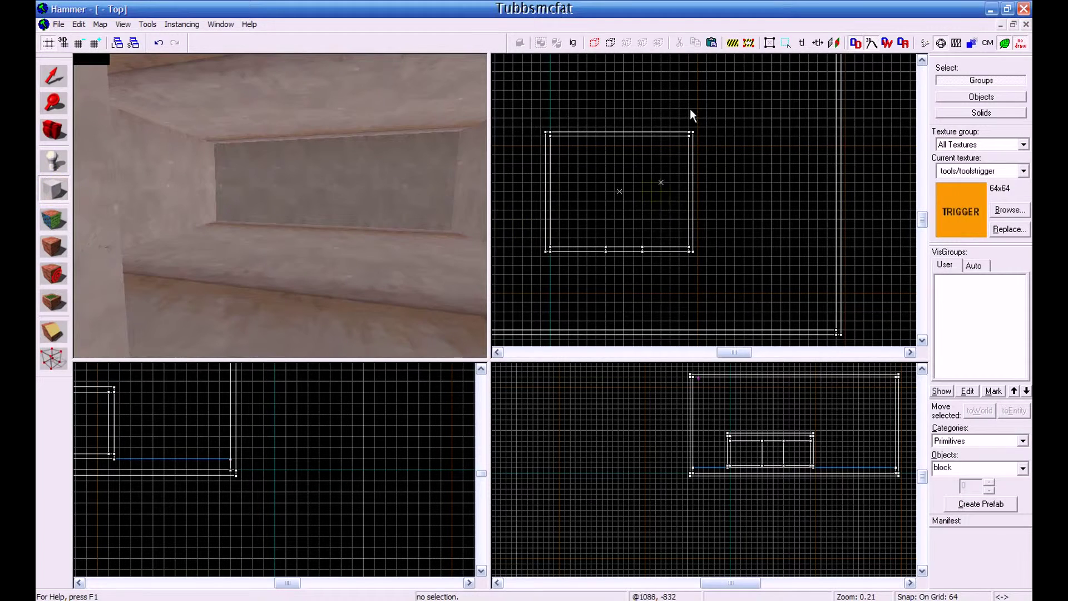
scroll(527, 158, "up", 2)
scroll(516, 203, "down", 1)
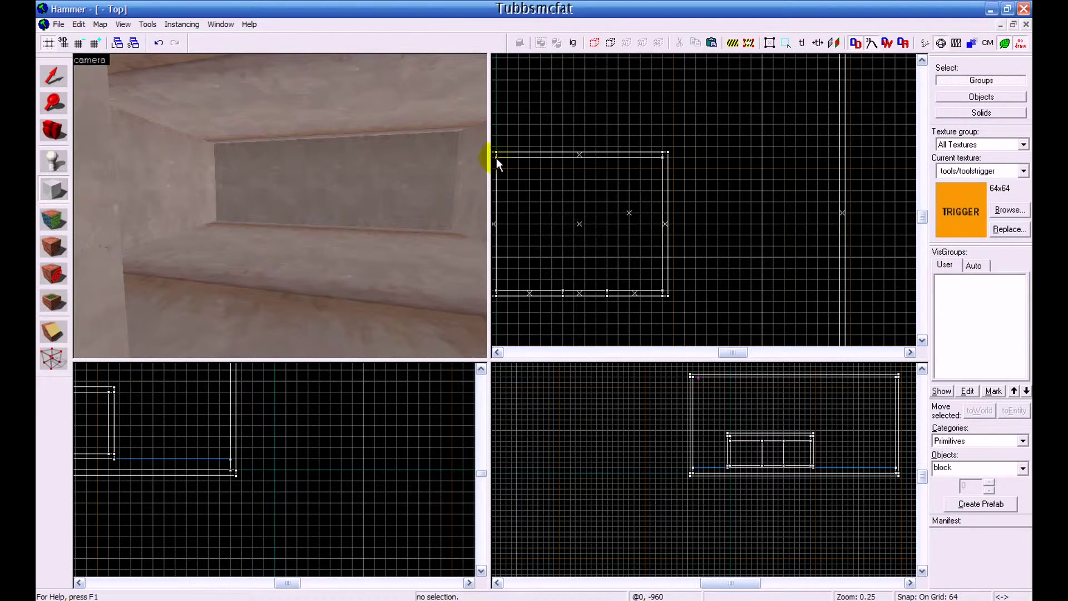
- Build a toolstrigger block covering the whole room and open its func_detail object properties
left_click_drag(497, 158, 666, 293)
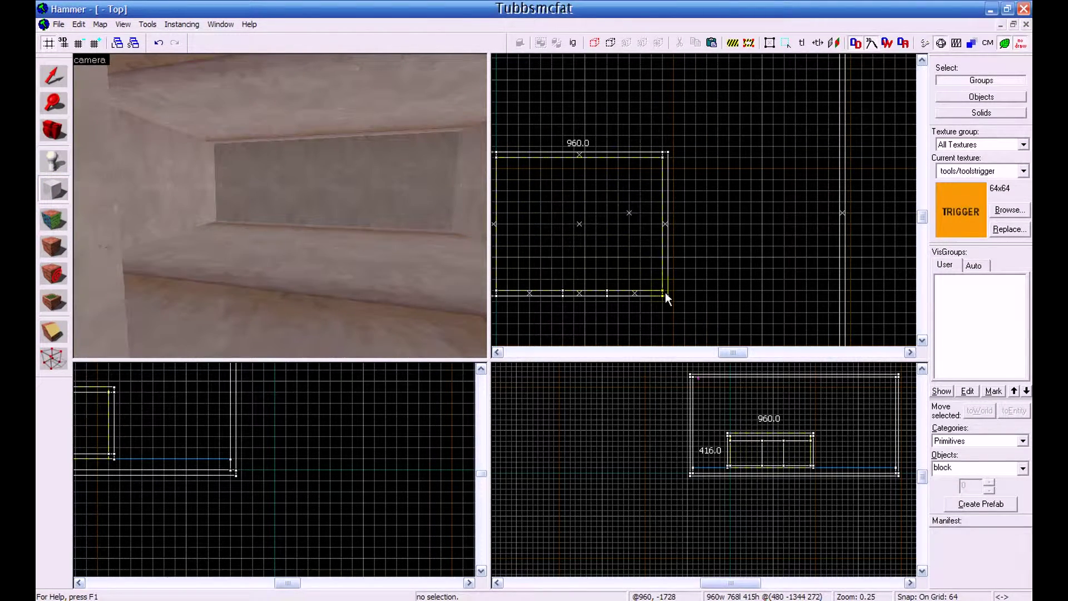
key("Return")
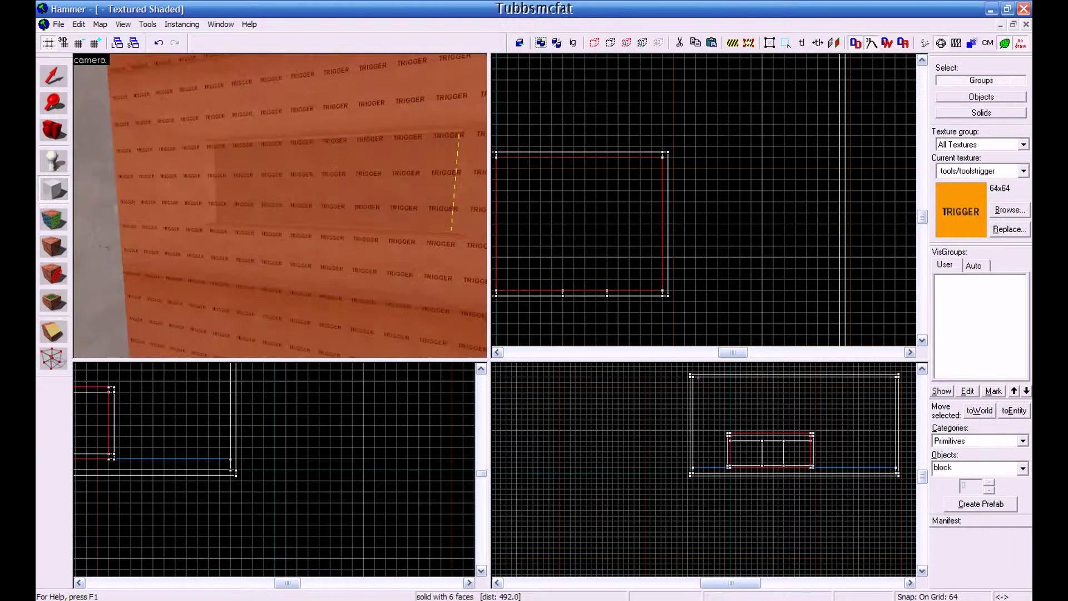
left_click_drag(371, 278, 279, 208)
key("w")
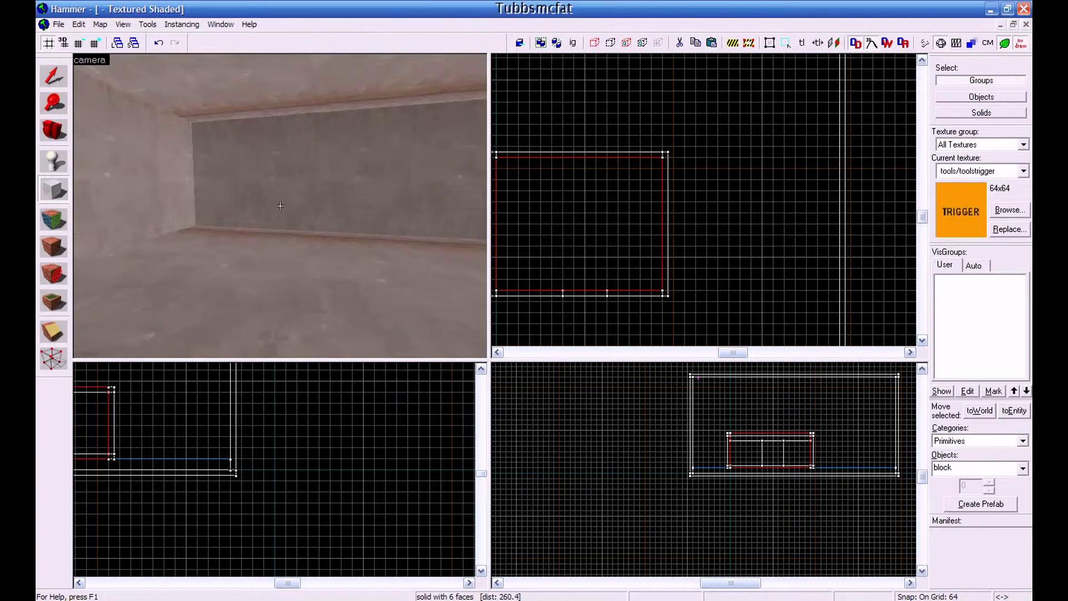
key("s")
key("z")
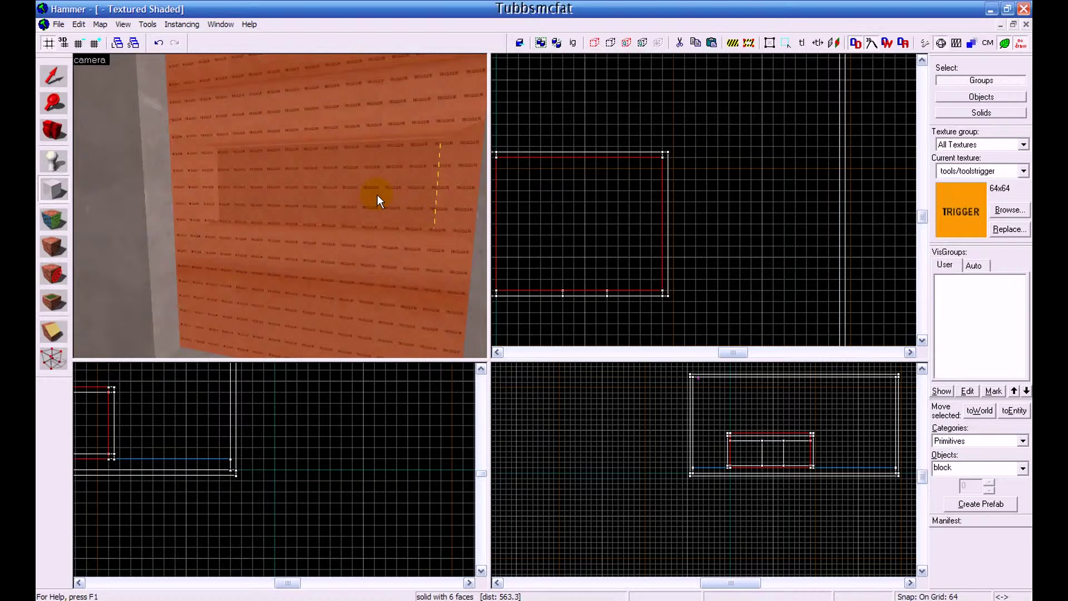
key("ctrl+t")
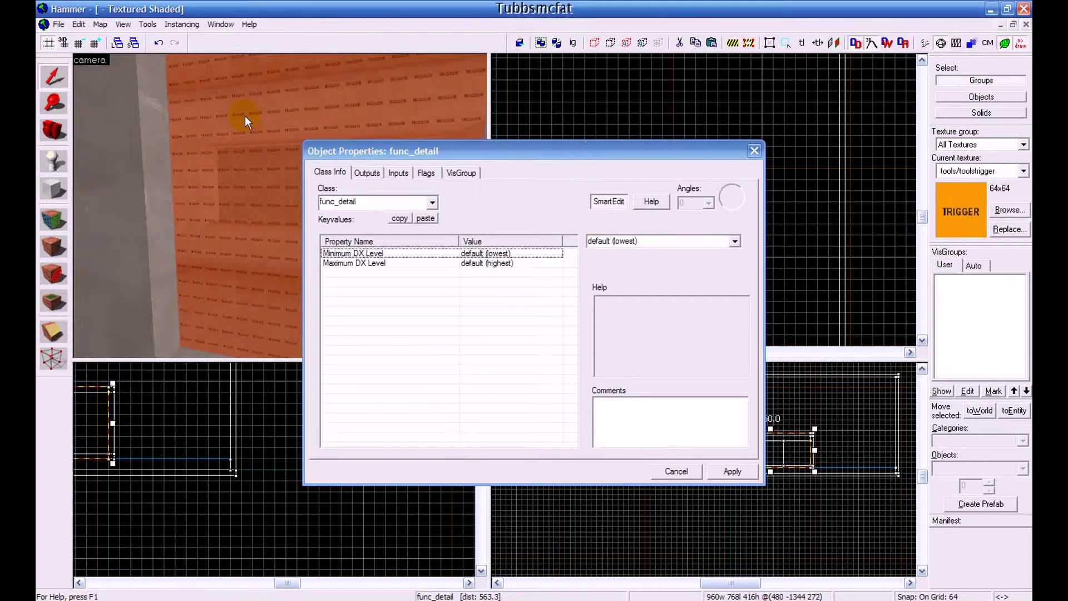
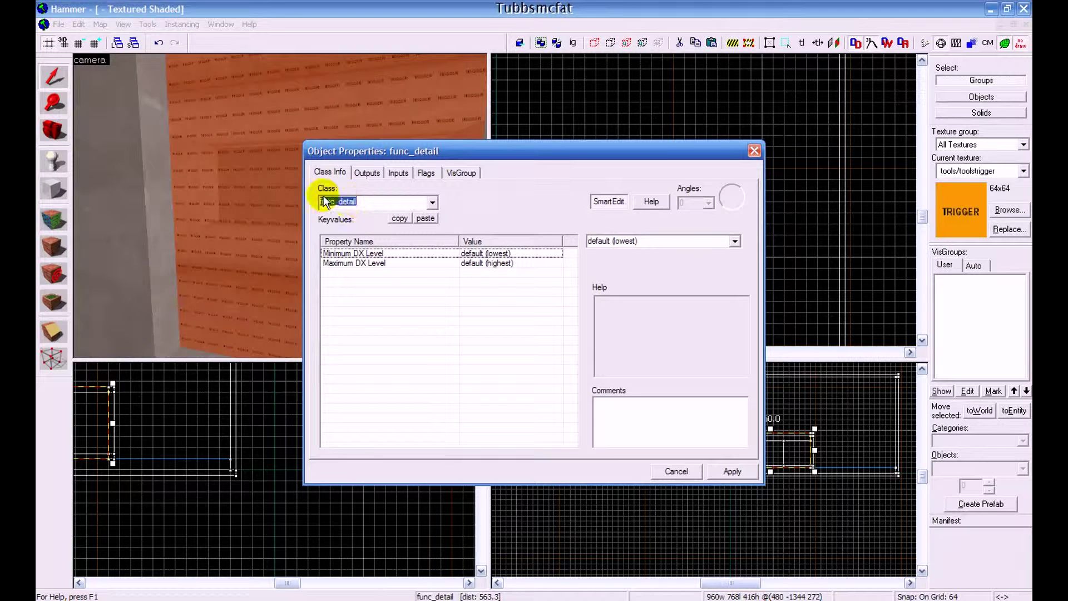
- Change the trigger brush's class to func_respawnroom and apply the change
key("BackSpace")
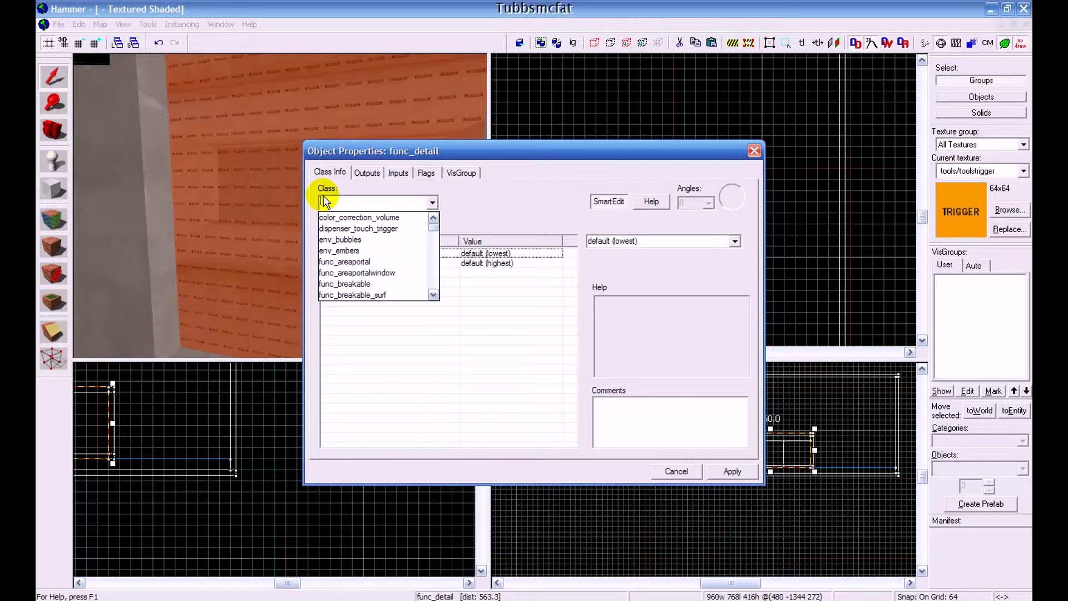
type("func_")
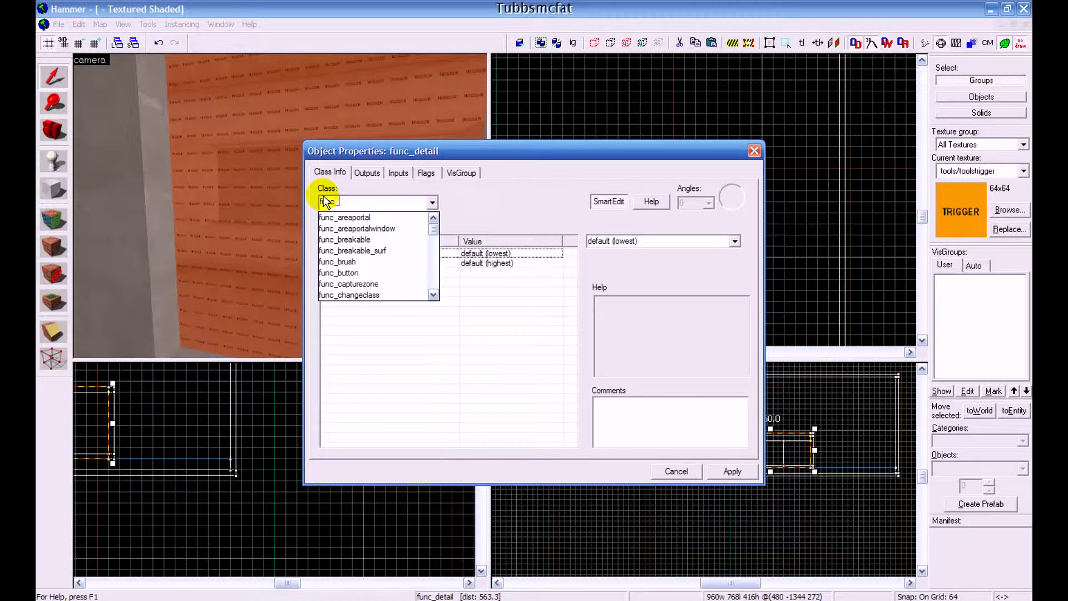
type("res")
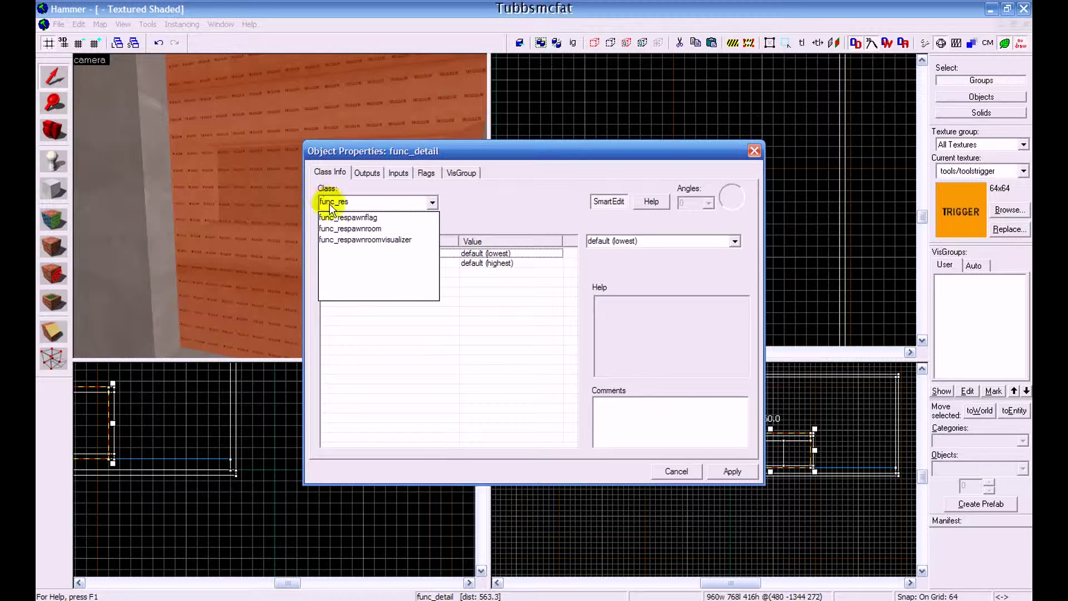
left_click(347, 232)
left_click(733, 471)
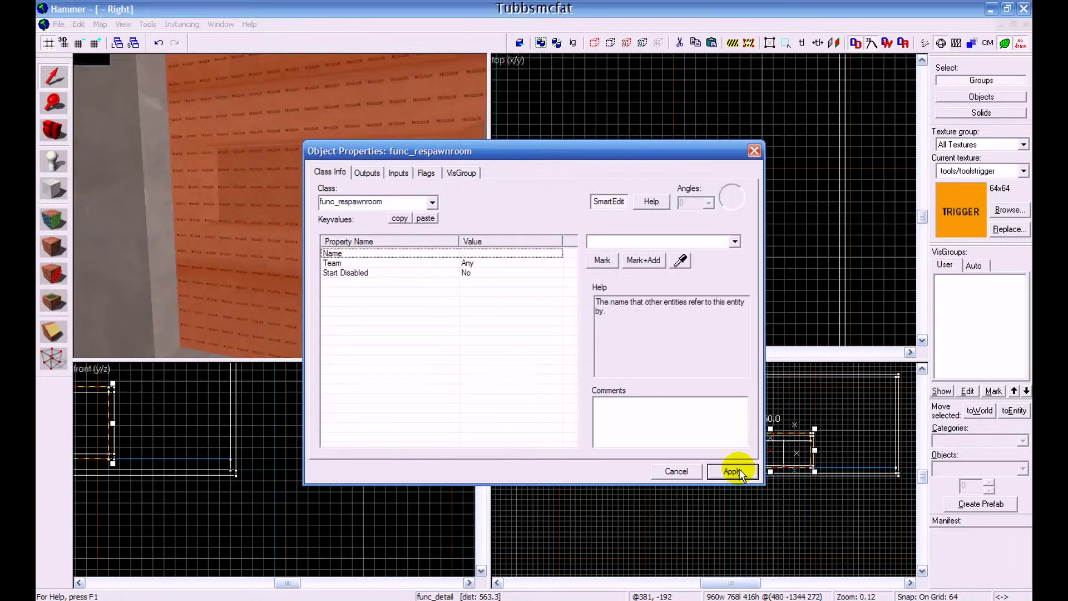
- Name the respawn room entity blu_respawn
left_click(519, 266)
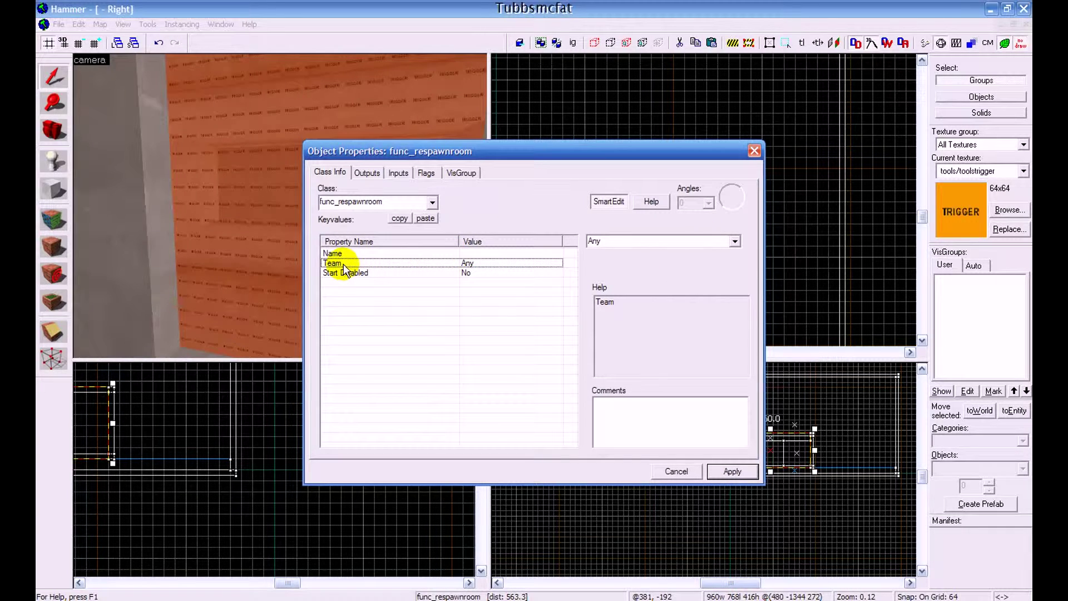
left_click(496, 253)
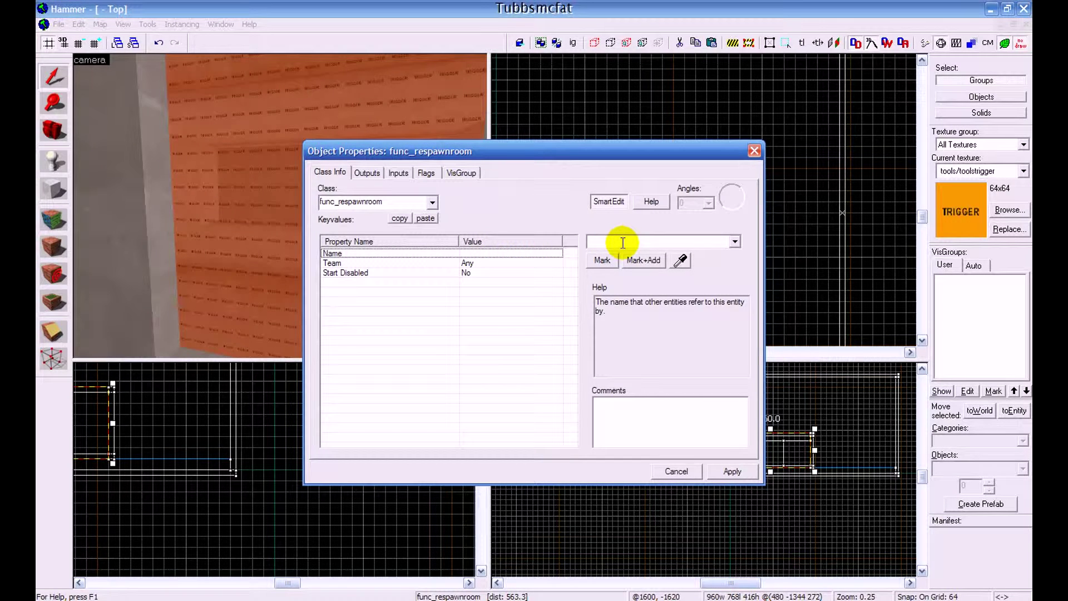
type("blu_respawn")
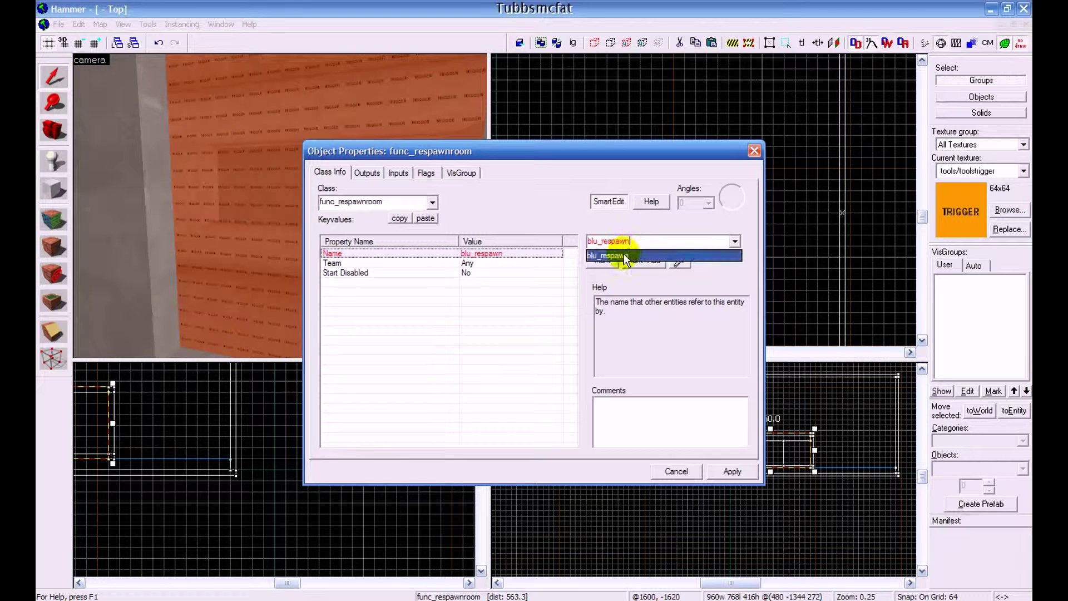
left_click(618, 255)
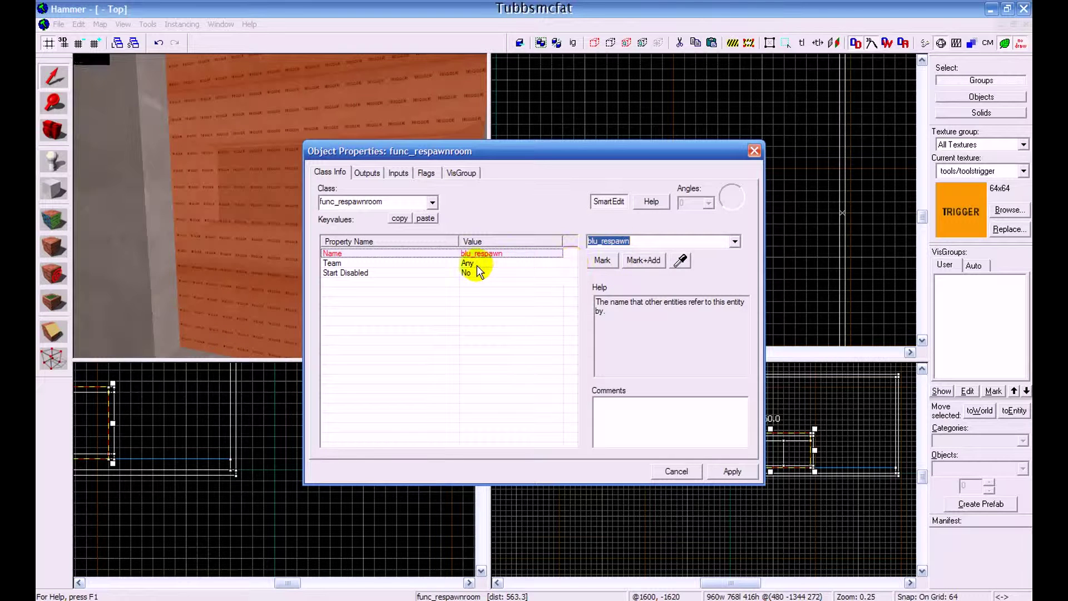
- Set the respawn room's Team to Blue, apply, and close Object Properties
left_click(477, 265)
left_click(735, 241)
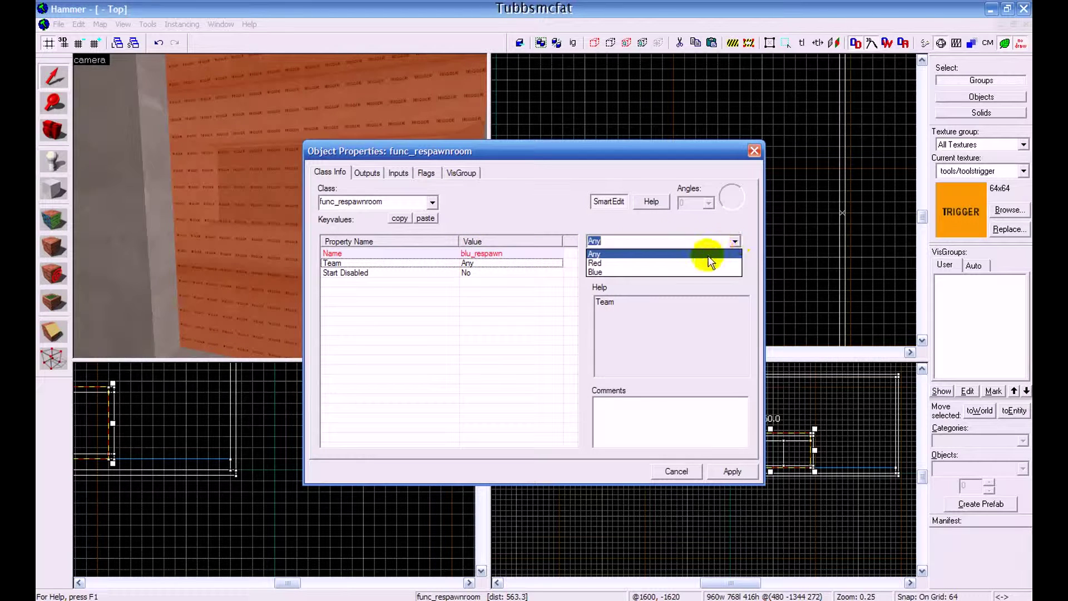
left_click(686, 268)
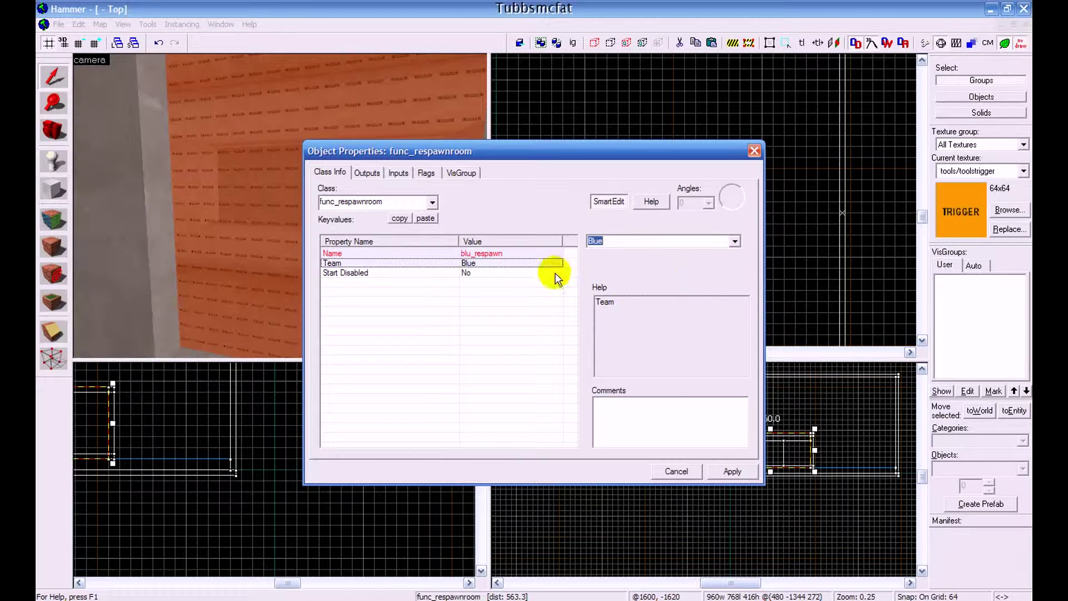
left_click(735, 471)
left_click(754, 152)
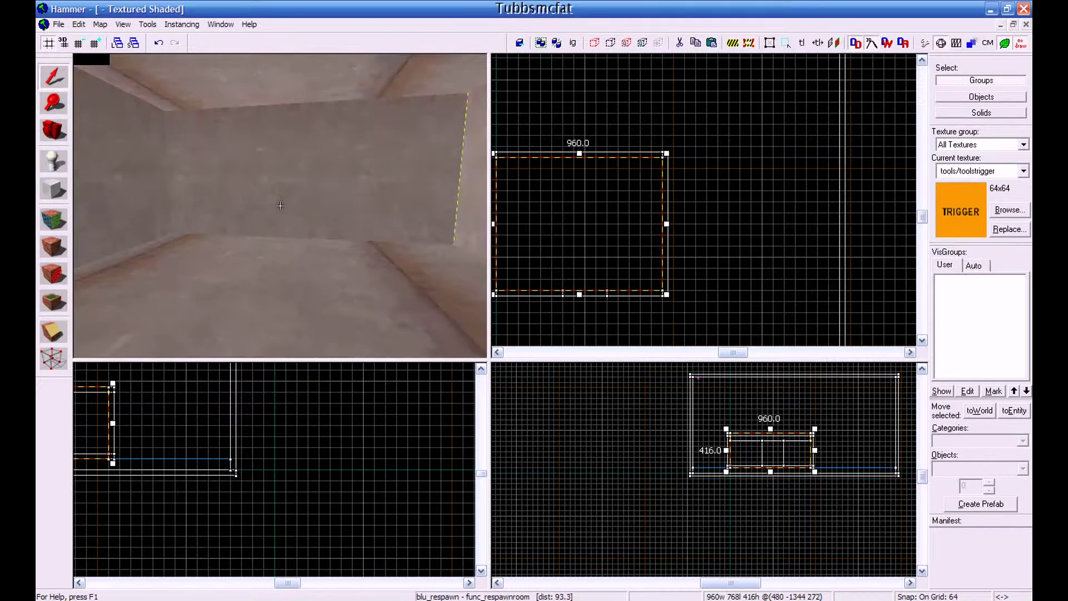
key("z")
- Choose info_player_teamspawn as the point entity for the Entity tool to place
key("shift+e")
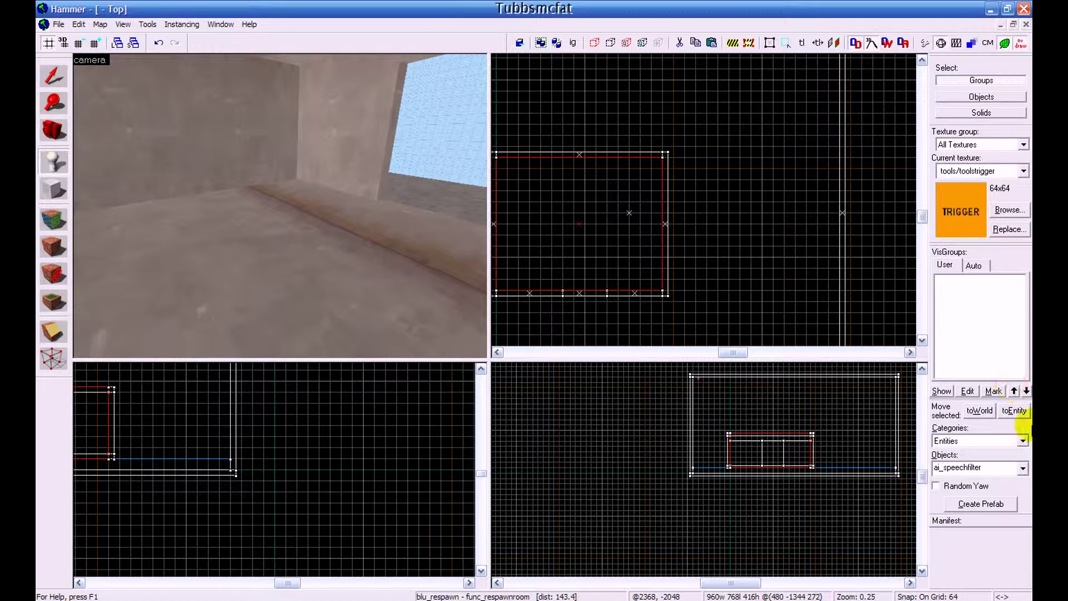
left_click(980, 468)
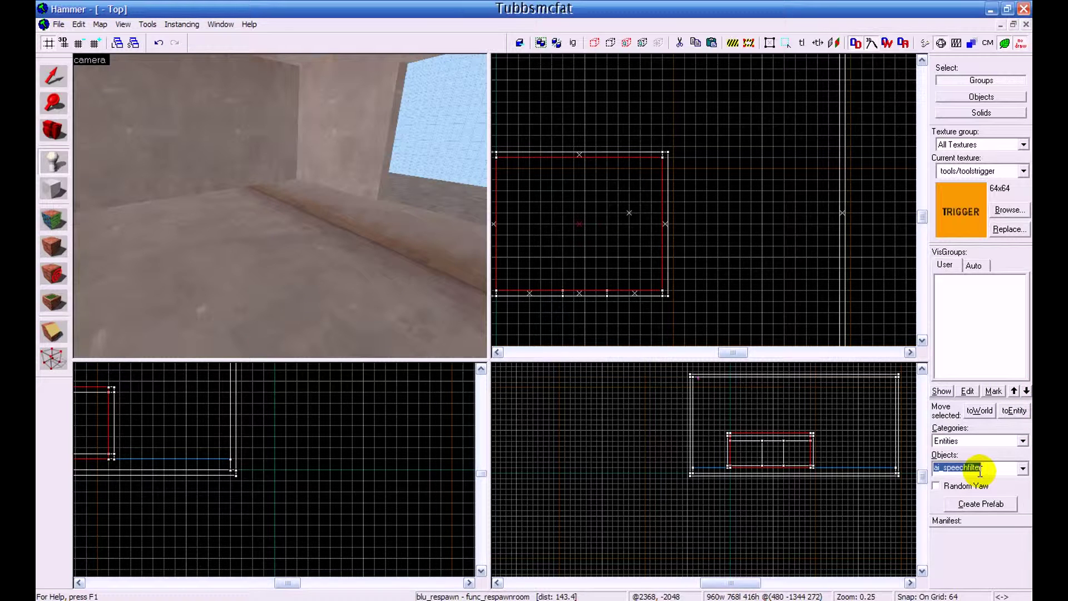
type("info_")
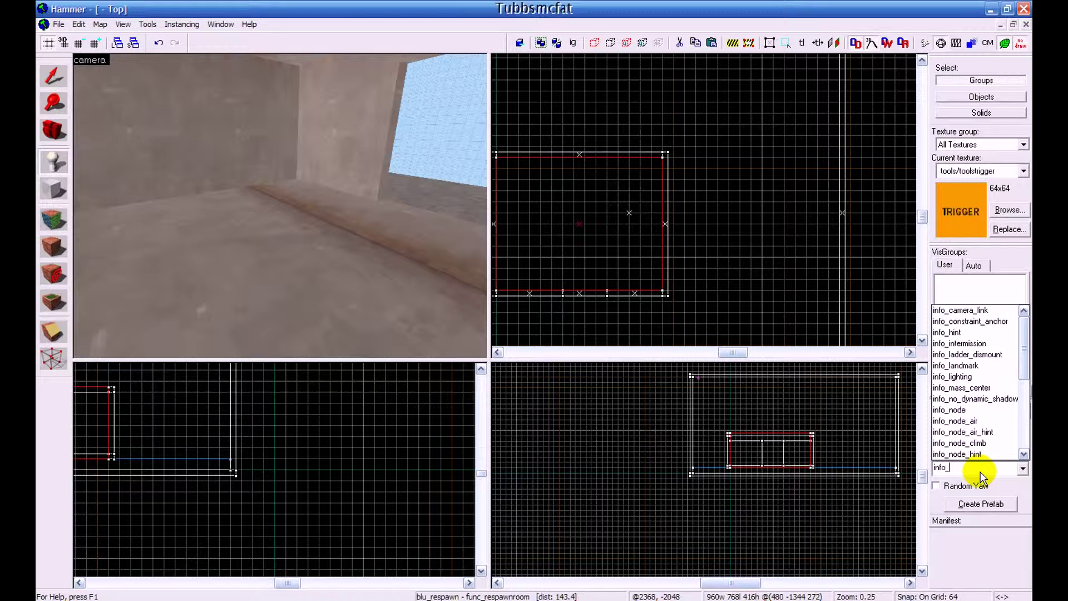
type("player")
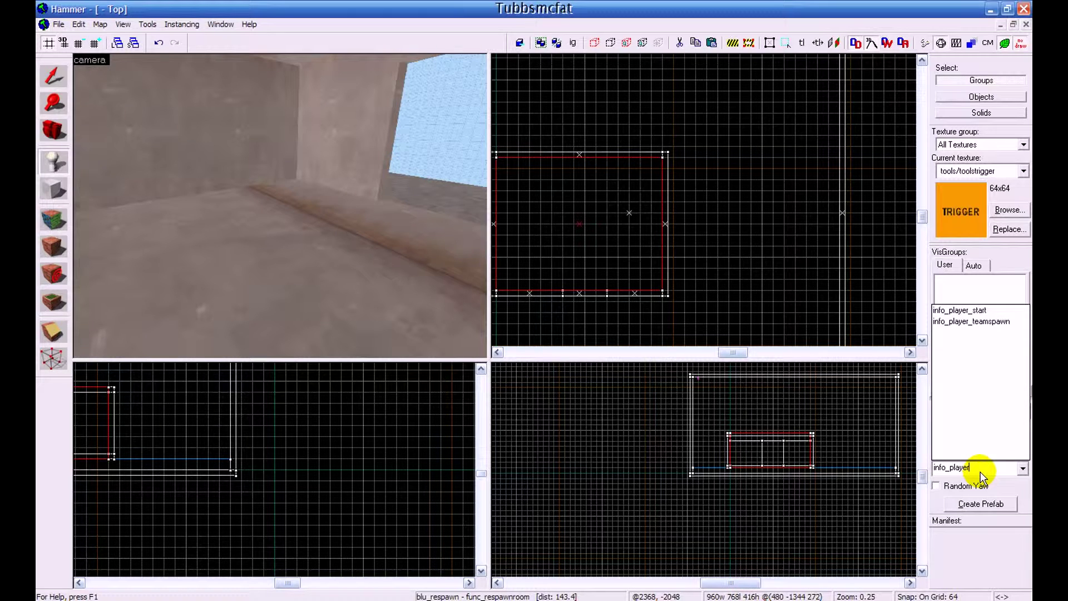
type("_tea")
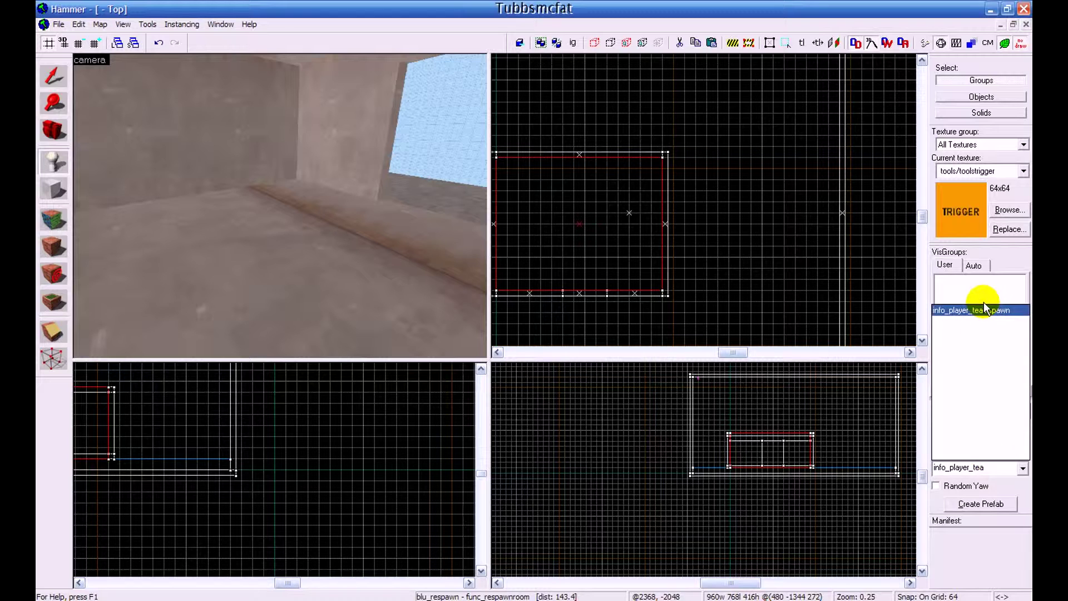
left_click(982, 310)
left_click(366, 190)
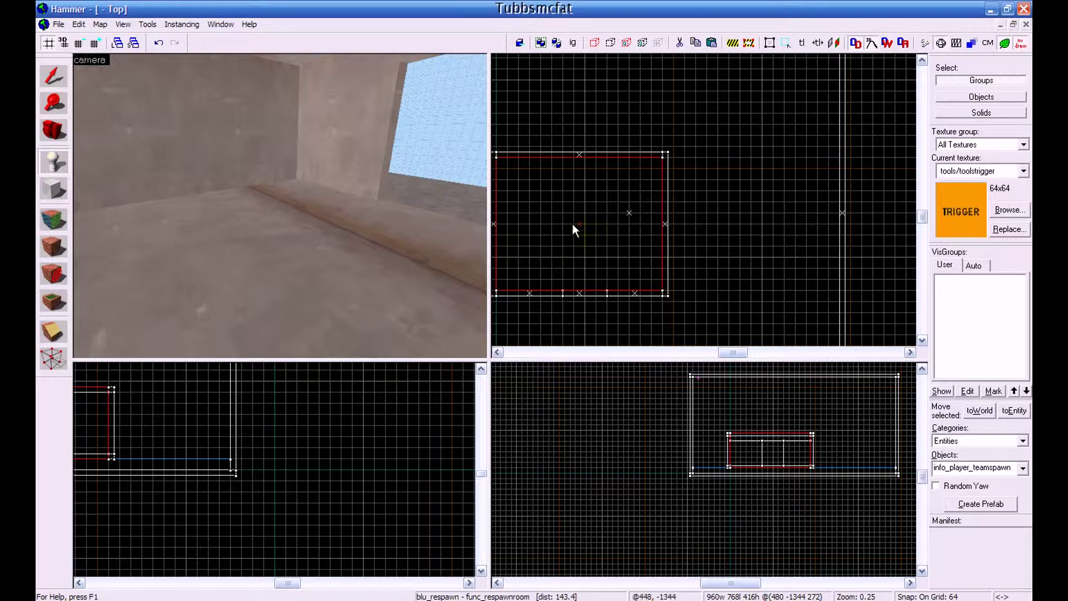
- Place an info_player_teamspawn on the spawn room floor
left_click(559, 230)
left_click(403, 233)
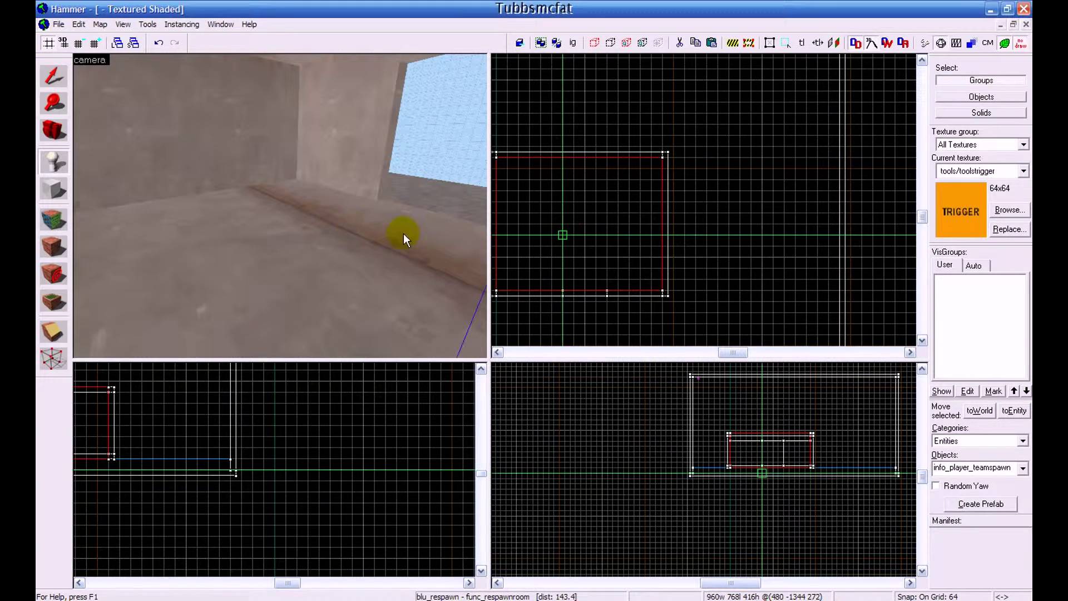
key("z")
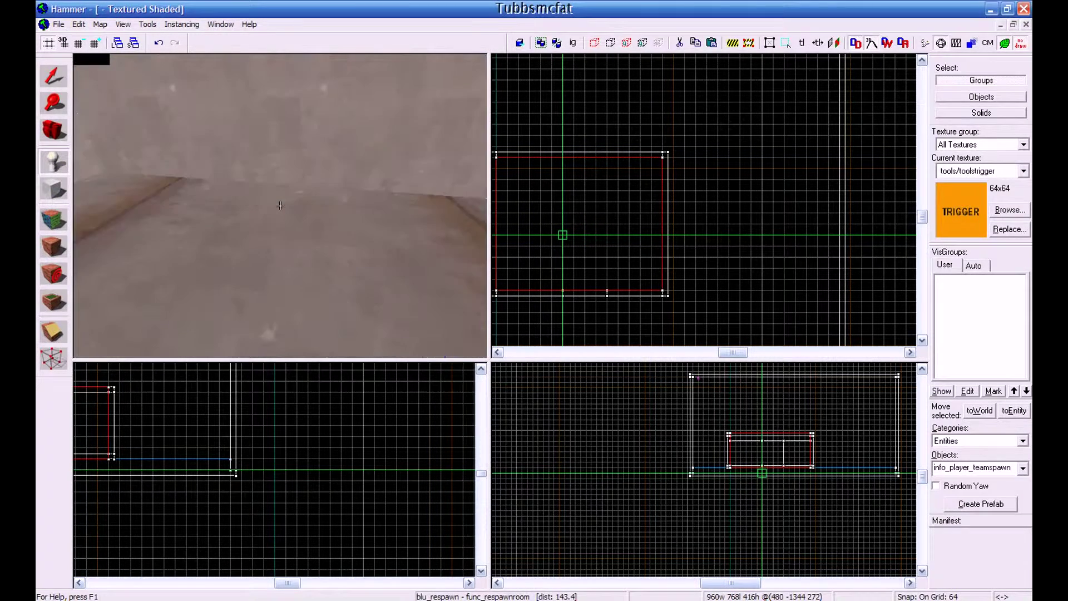
left_click_drag(280, 205, 268, 204)
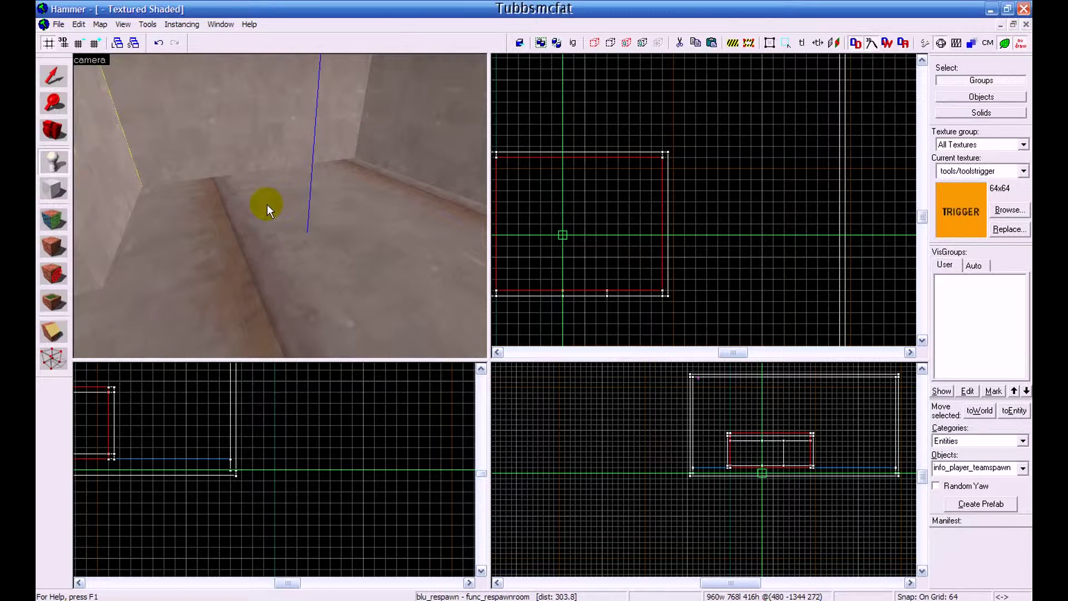
left_click(48, 166)
left_click(314, 218)
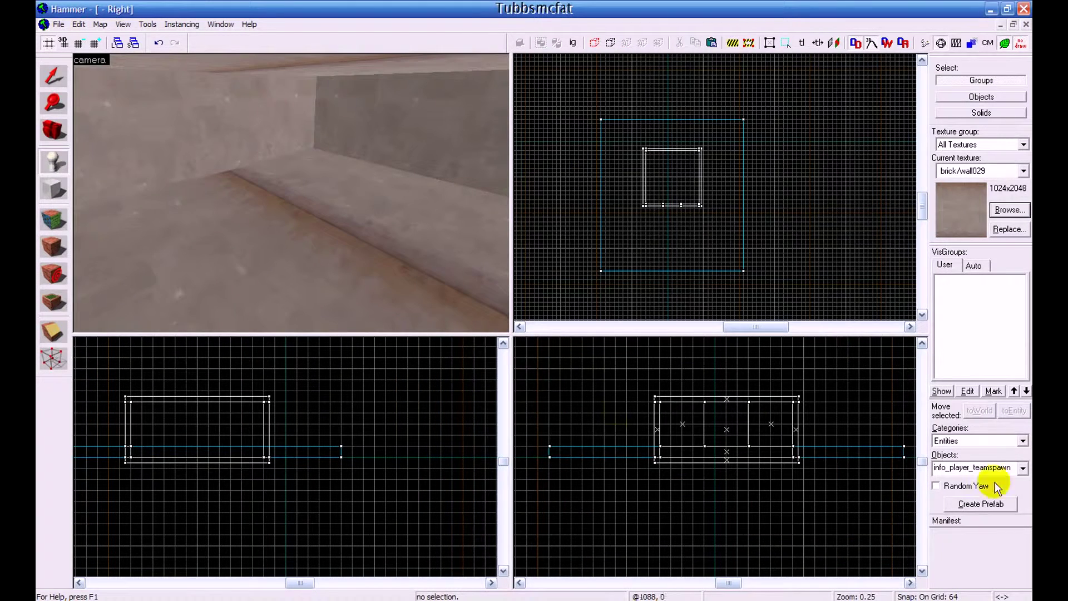
scroll(562, 277, "up", 1)
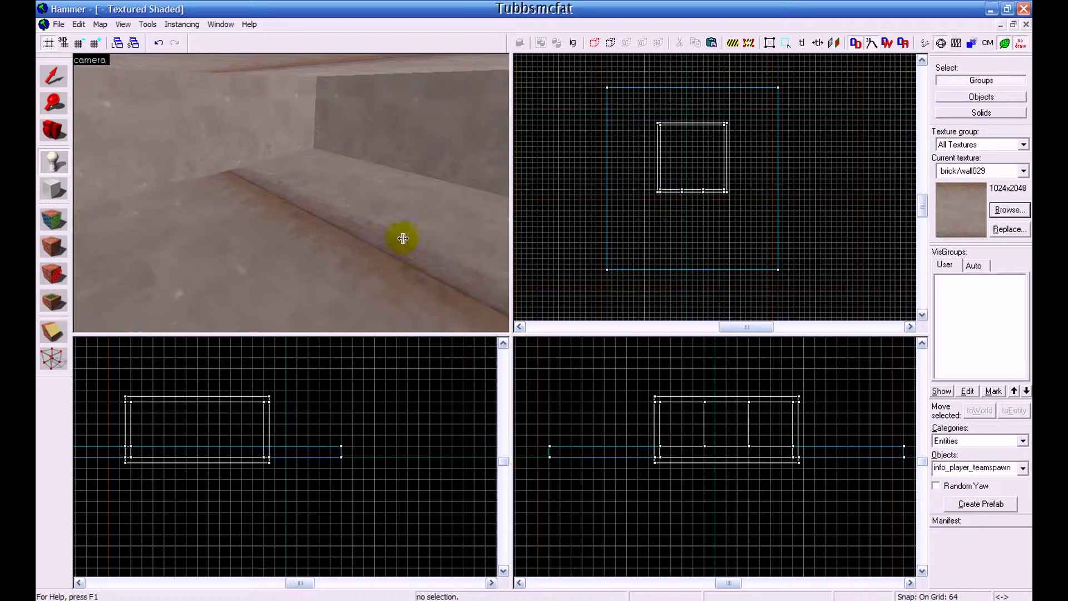
- Place the player spawn on the floor by the back wall and view it from the side
left_click_drag(403, 237, 287, 190)
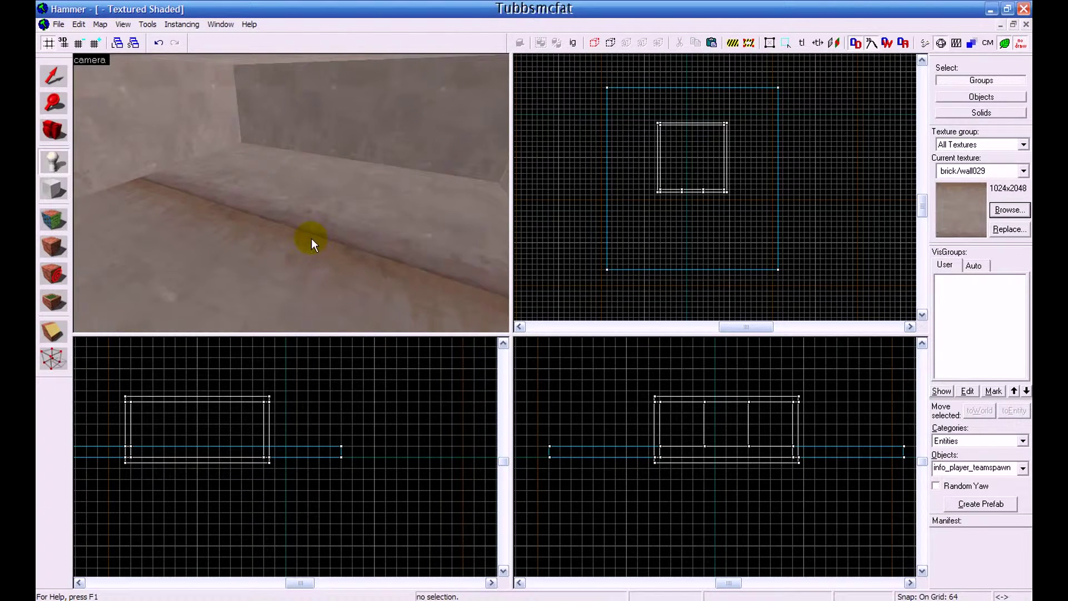
left_click(286, 222)
key("w")
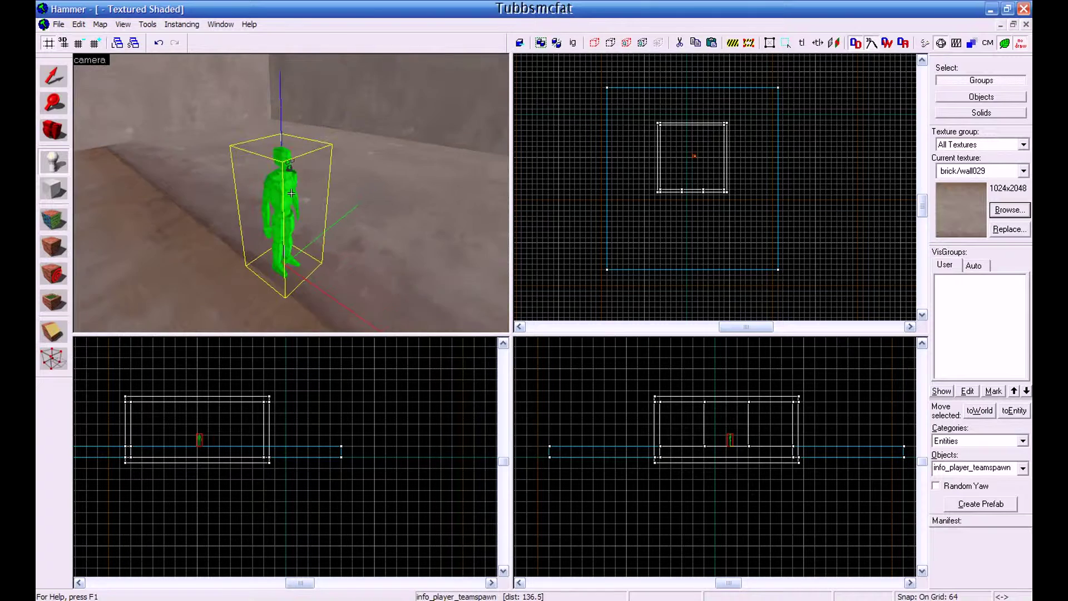
key("s")
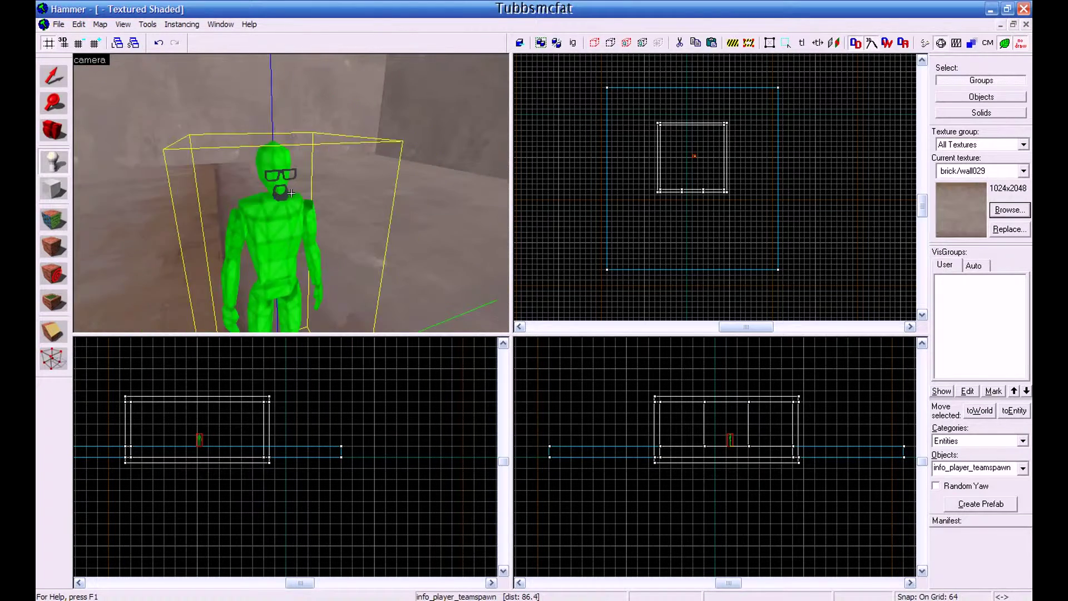
key("s")
key("Left")
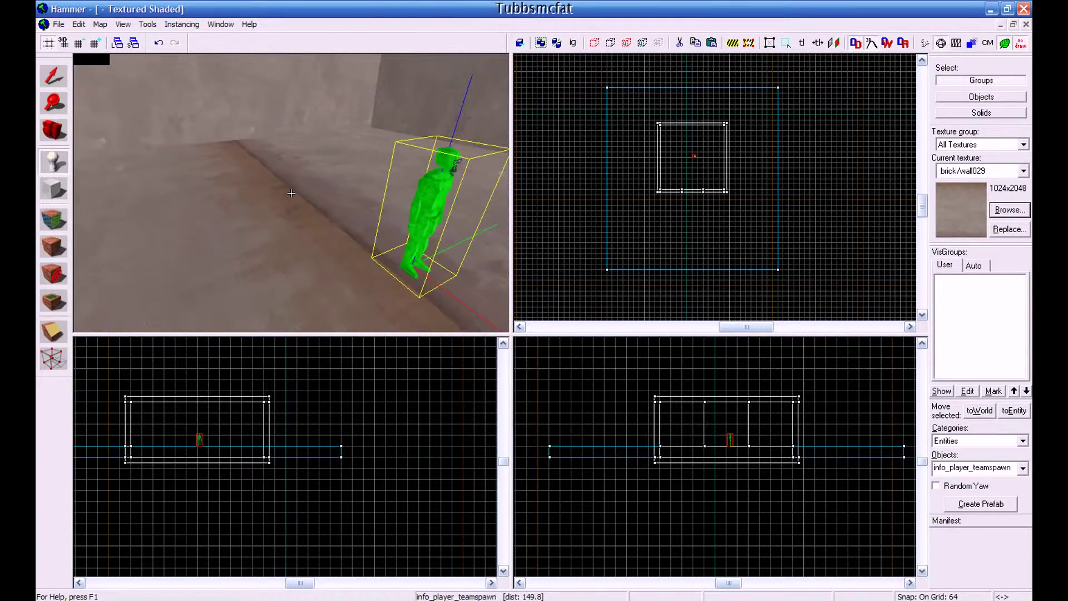
left_click(52, 78)
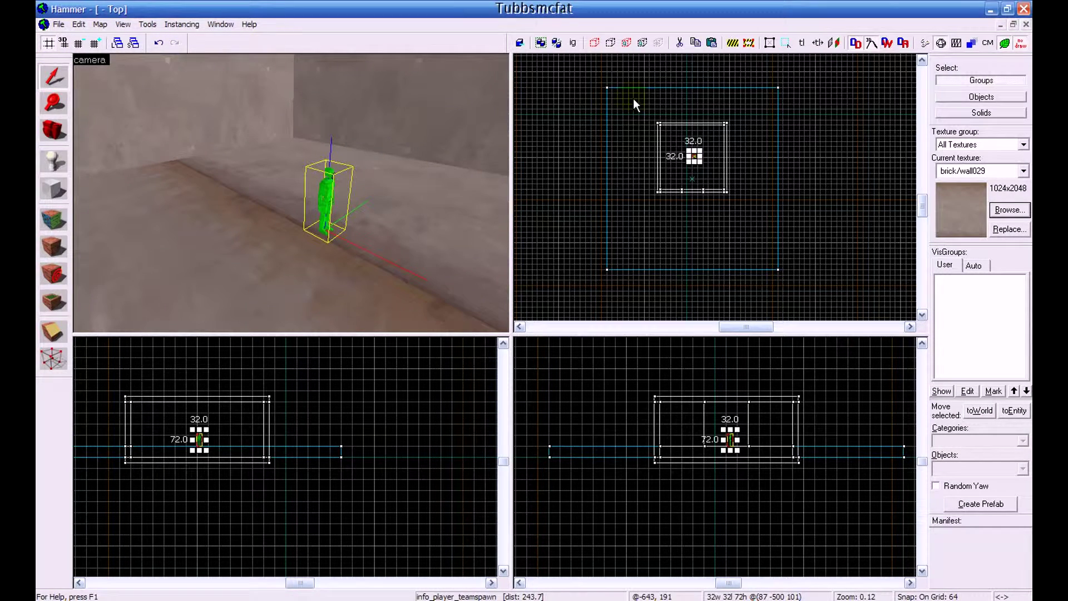
scroll(634, 104, "up", 1)
- Rotate the info_player_teamspawn to a new facing with its rotation handles
key("Left")
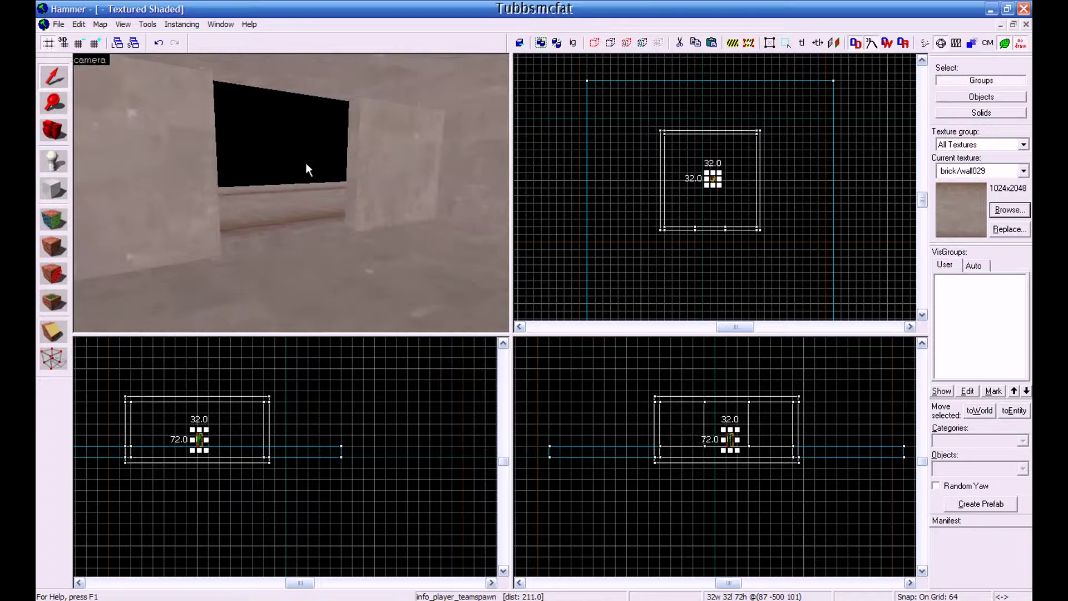
left_click_drag(291, 195, 322, 187)
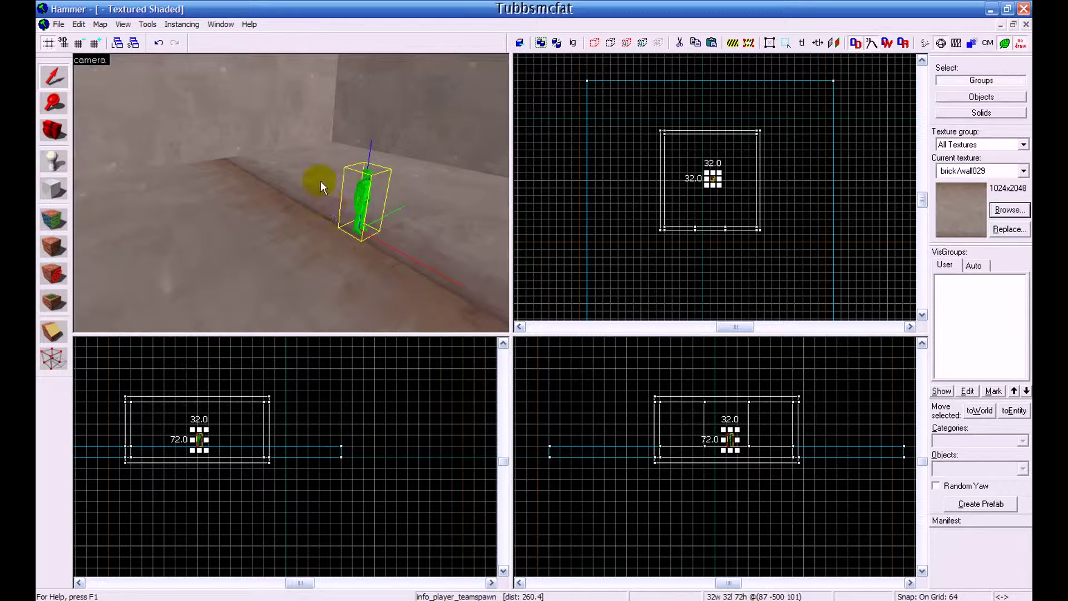
scroll(723, 179, "up", 1)
scroll(704, 178, "up", 1)
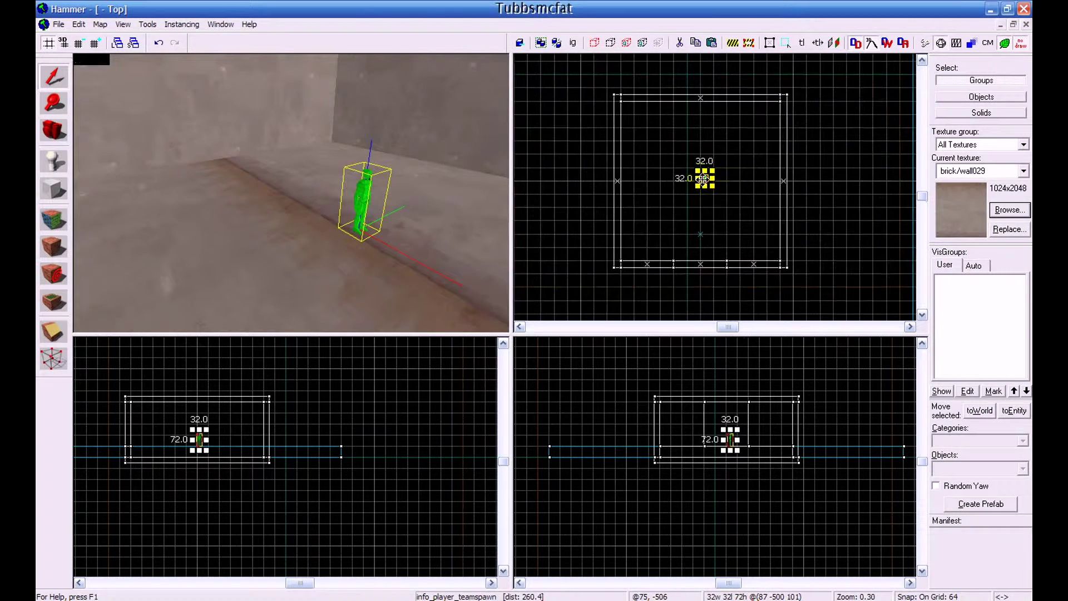
scroll(704, 178, "up", 1)
left_click(708, 178)
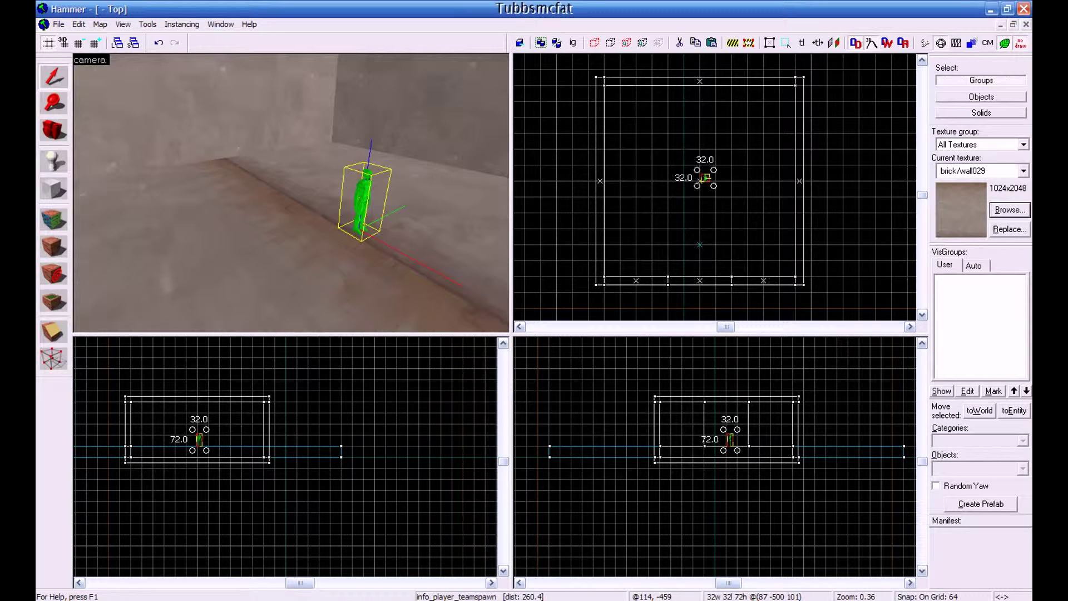
mouse_move(709, 182)
left_mouse_down()
mouse_move(624, 220)
mouse_move(673, 56)
mouse_move(767, 334)
mouse_move(670, 270)
left_mouse_up()
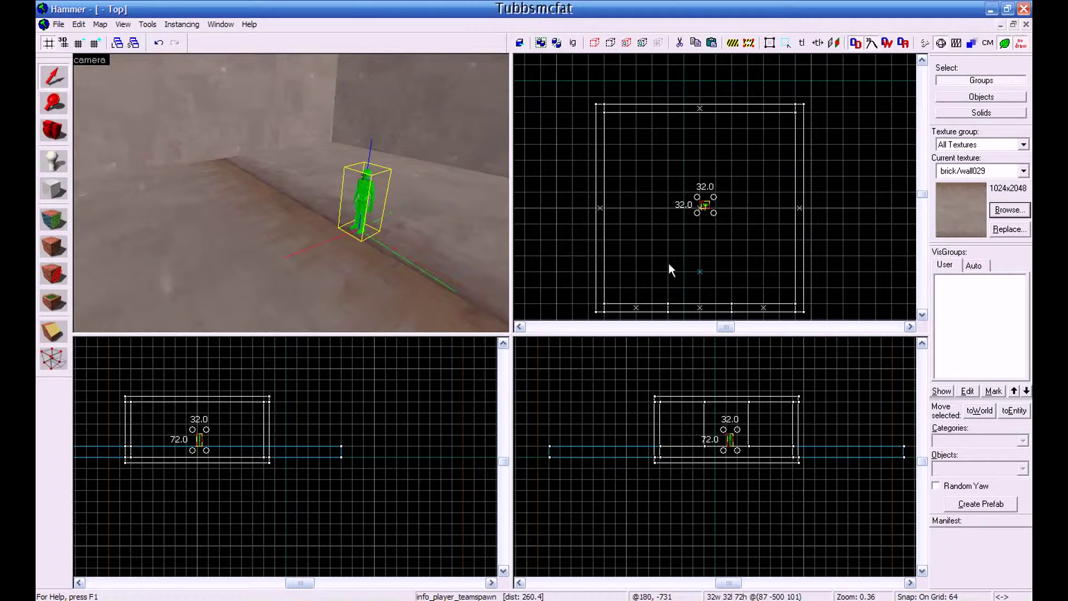
- Fly the camera around the rotated spawn entity to inspect it up close
key("w")
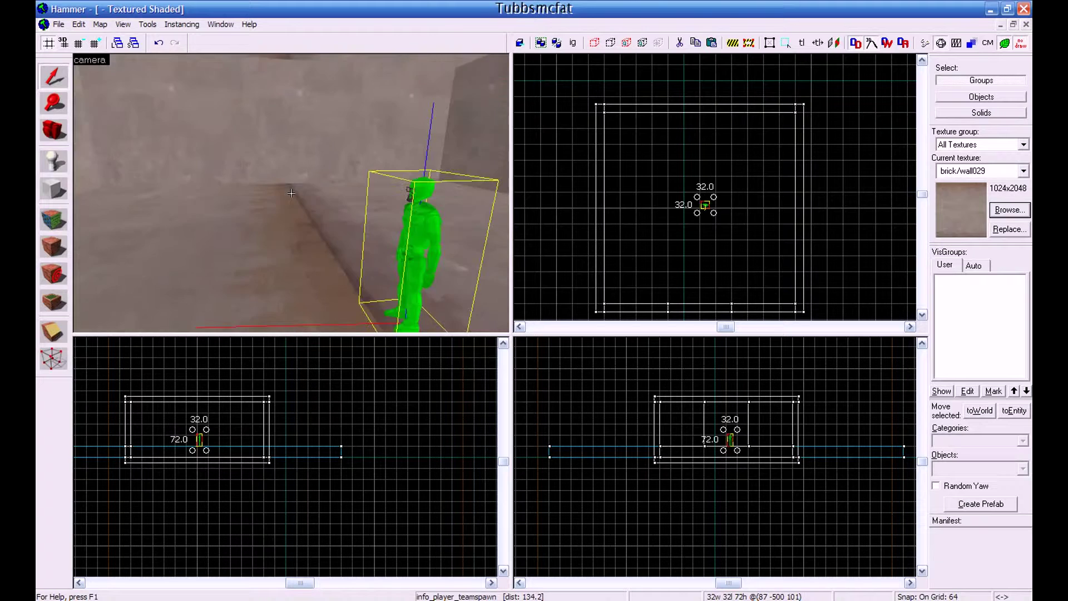
key("z")
left_click(316, 206)
key("z")
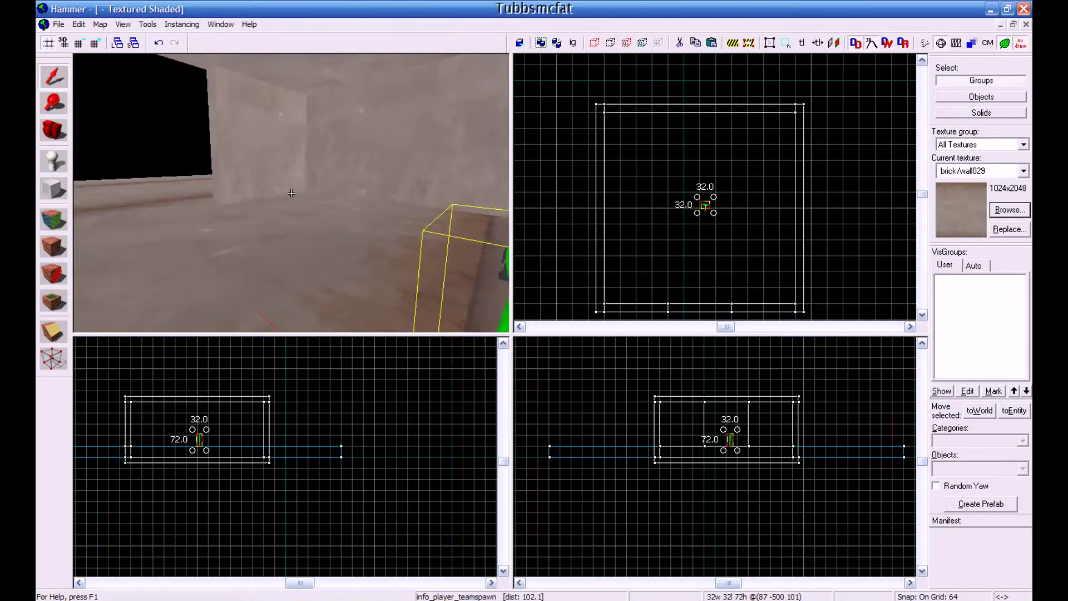
key("s")
key("w")
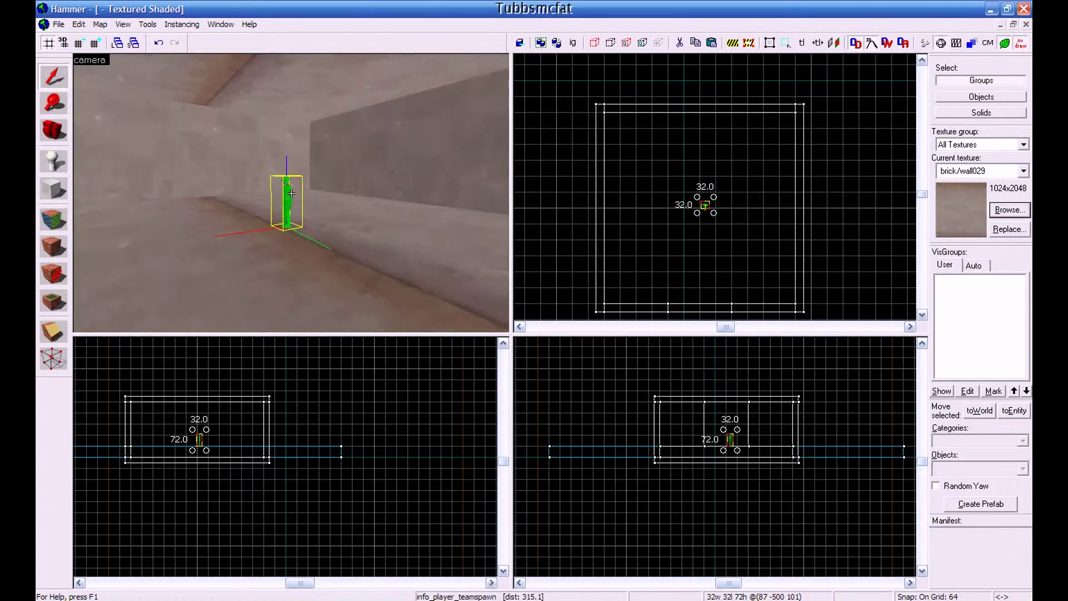
key("z")
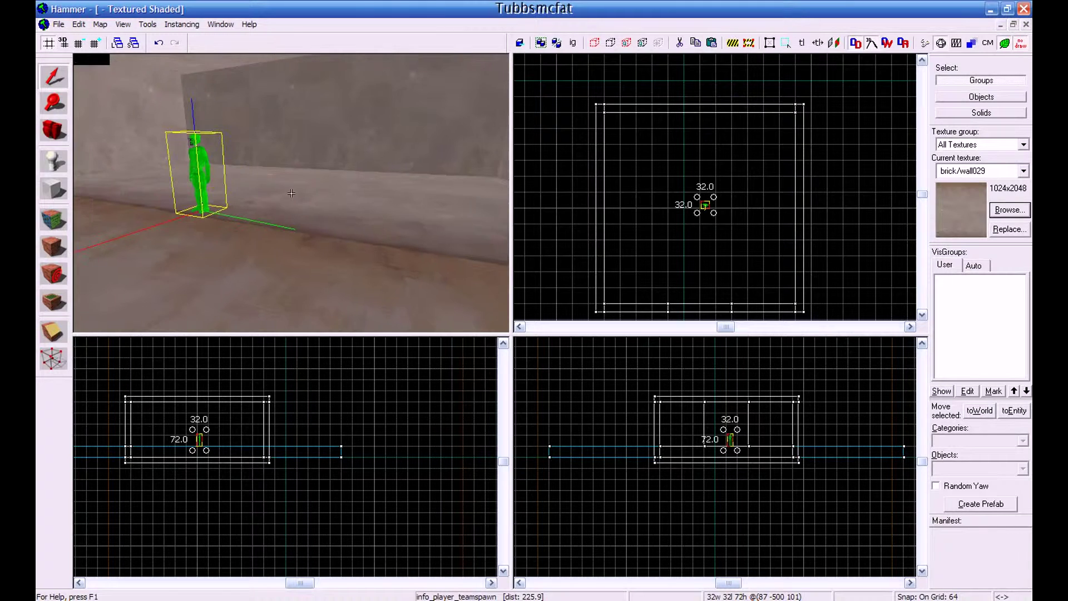
left_click_drag(214, 181, 310, 195)
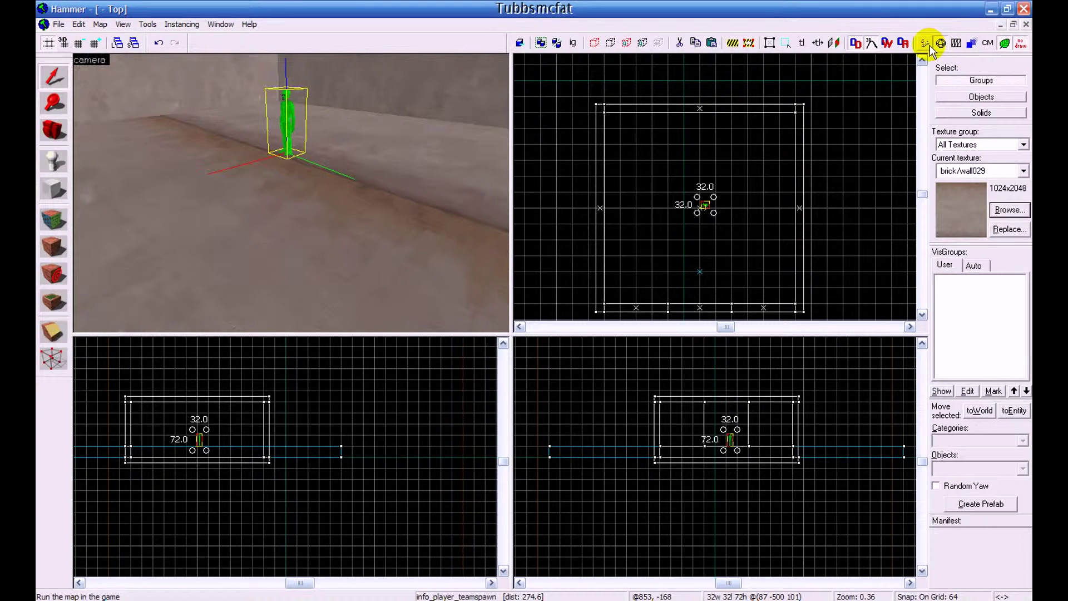
- Fly the 3D camera forward past the spawn entity
left_click(410, 216)
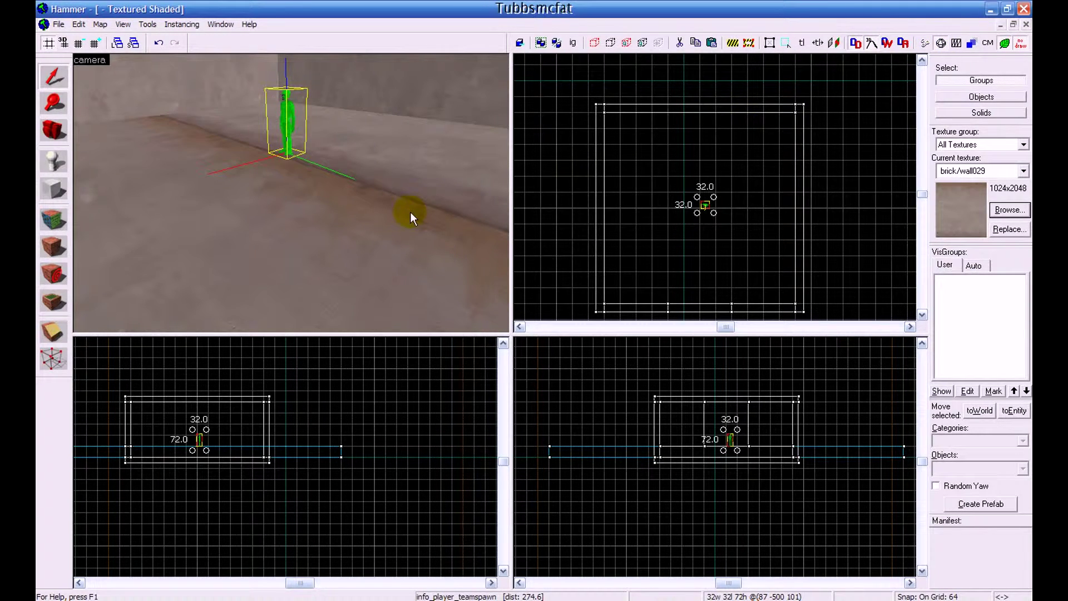
key("z")
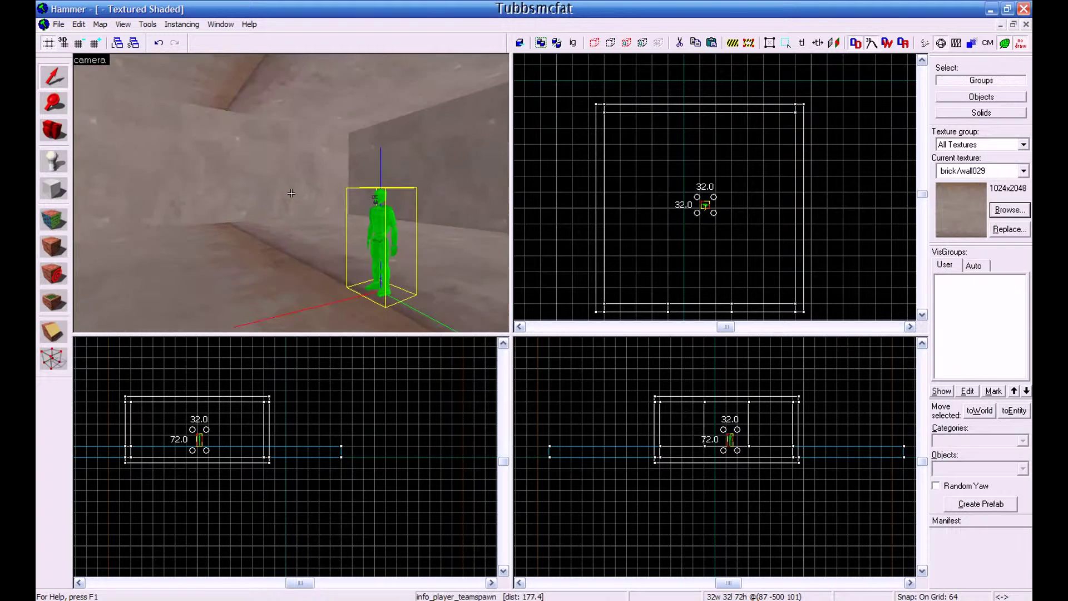
key("w")
key("z")
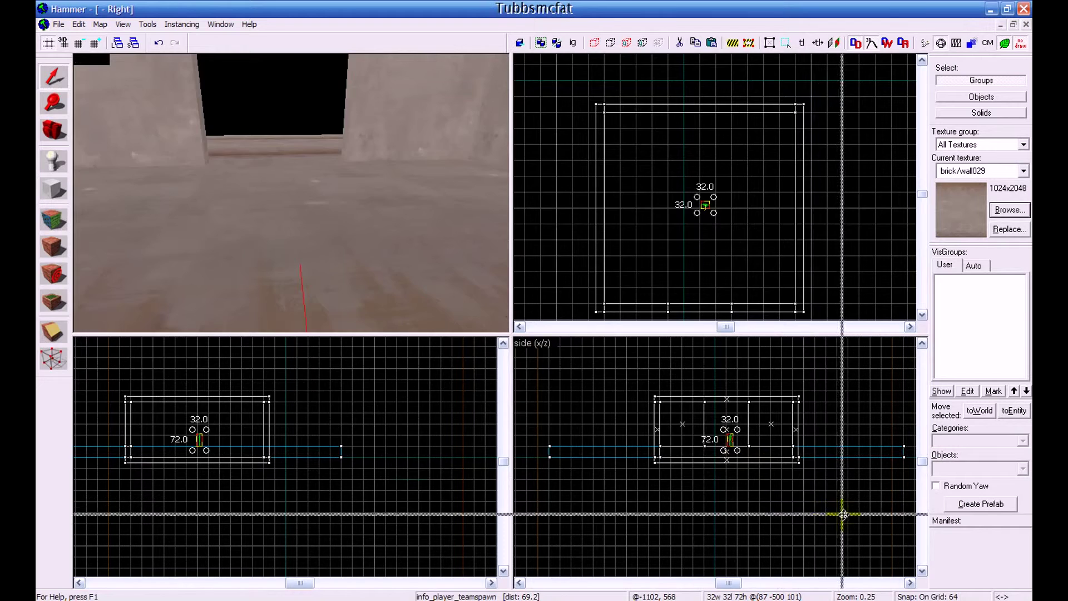
- Enlarge the 3D camera pane and fly back to frame the doorway wall
left_click_drag(508, 332, 841, 511)
left_click(775, 477)
key("z")
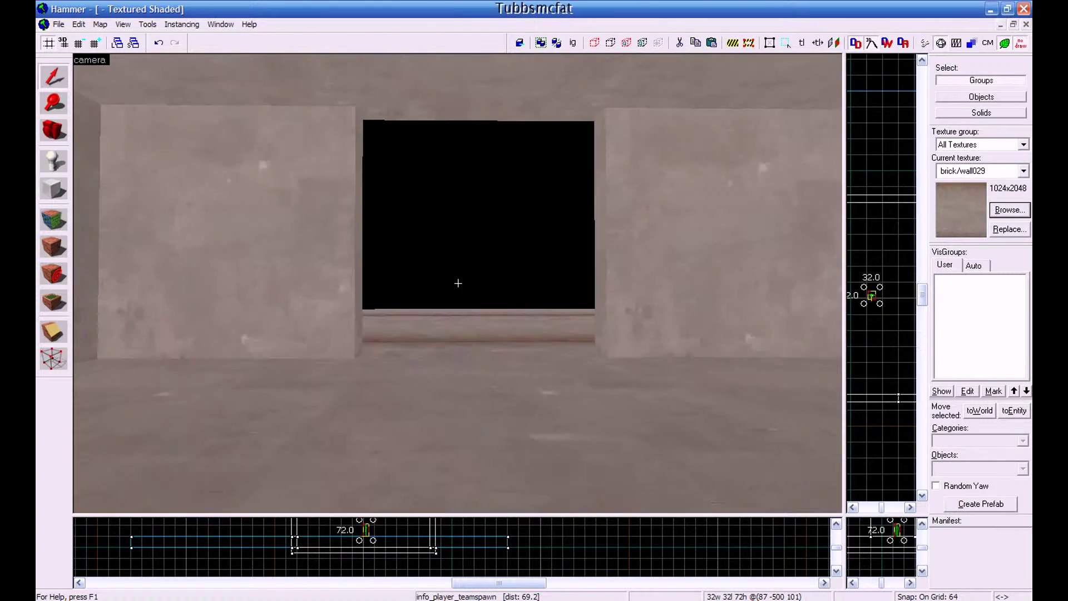
key("w")
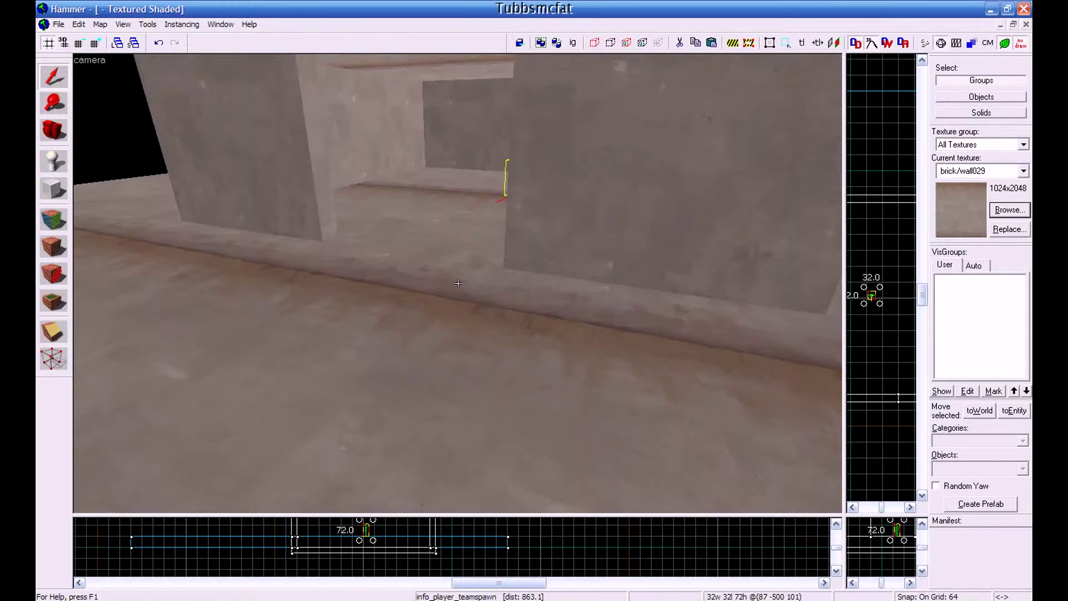
key("z")
left_click_drag(458, 283, 436, 268)
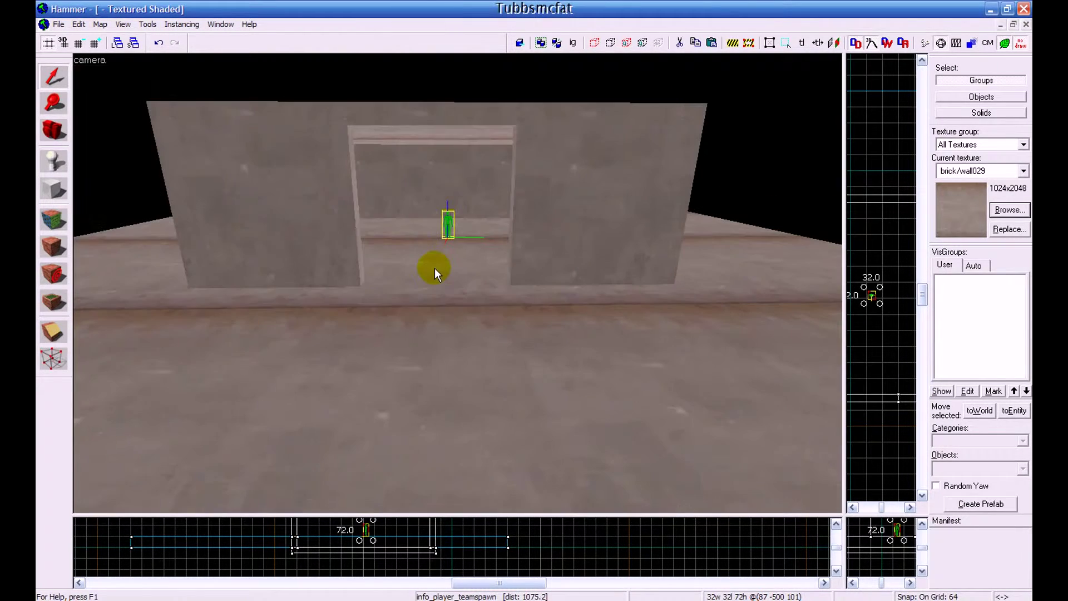